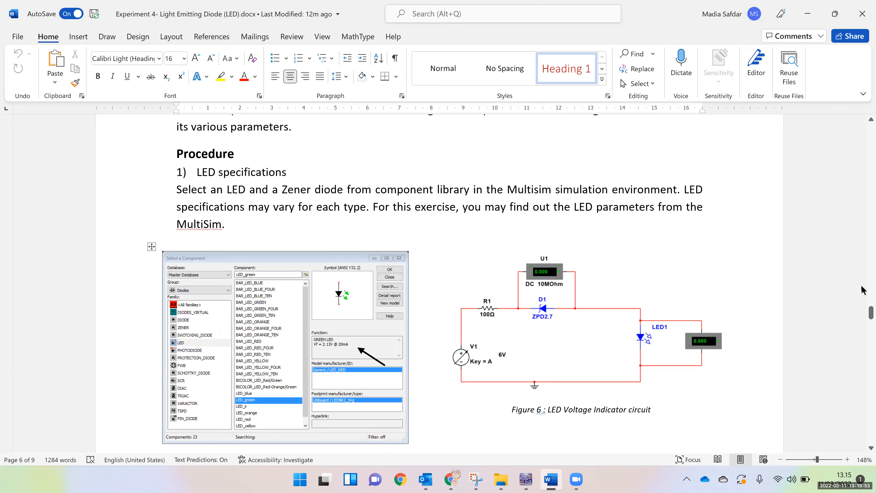
# Examine the Experiment 4 LED document from its opening circuit down to the LED voltage indicator circuit in the pre-lab procedure
pyautogui.moveTo(862, 287); pyautogui.dragTo(863, 128)
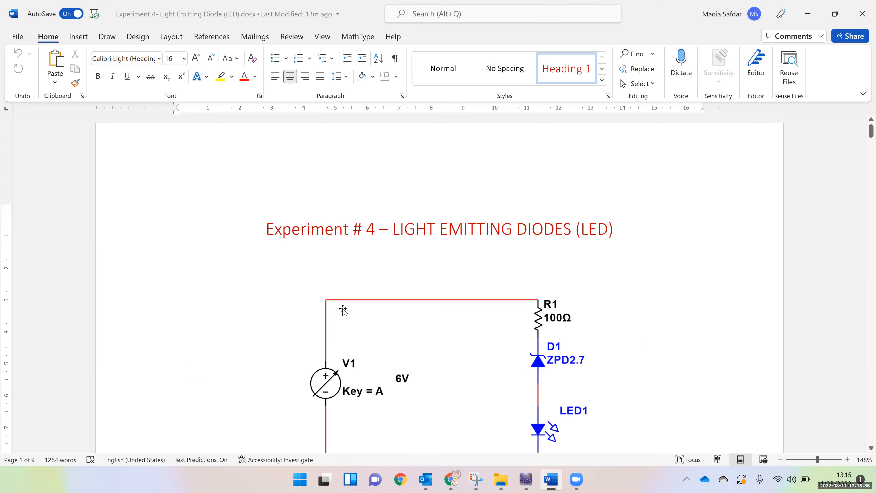
pyautogui.scroll(-2, 487, 357)
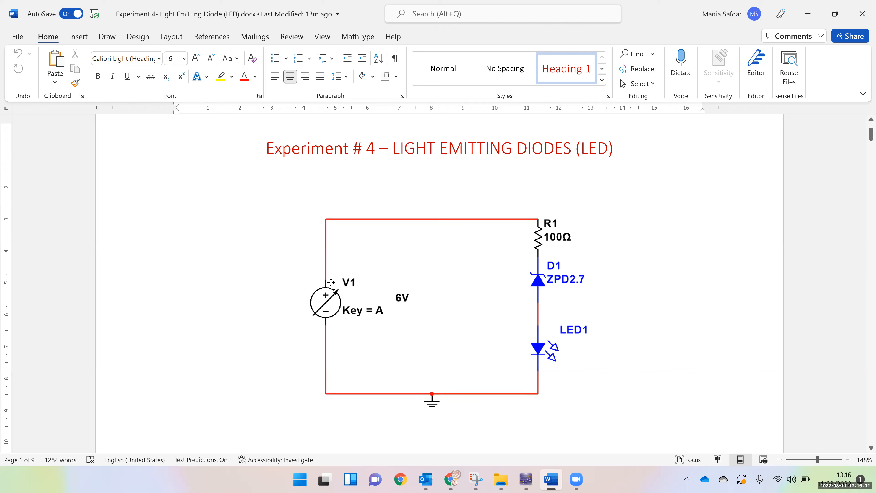
pyautogui.scroll(-10, 629, 281)
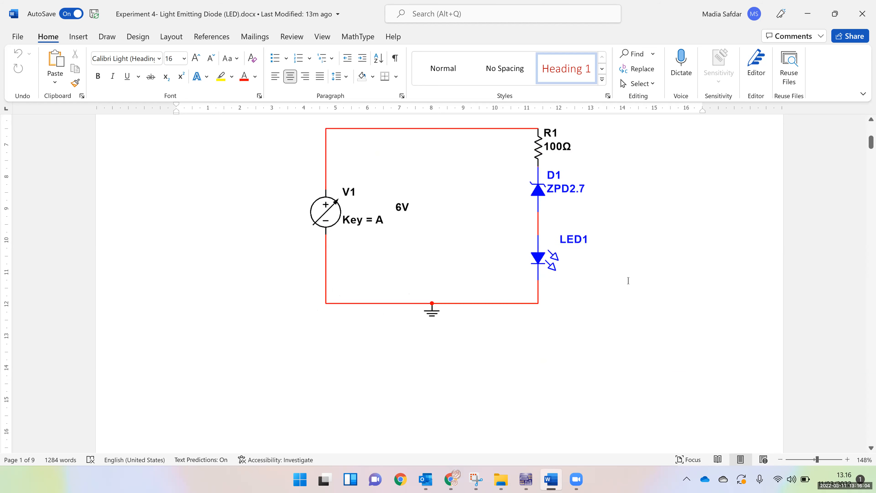
pyautogui.scroll(-20, 628, 280)
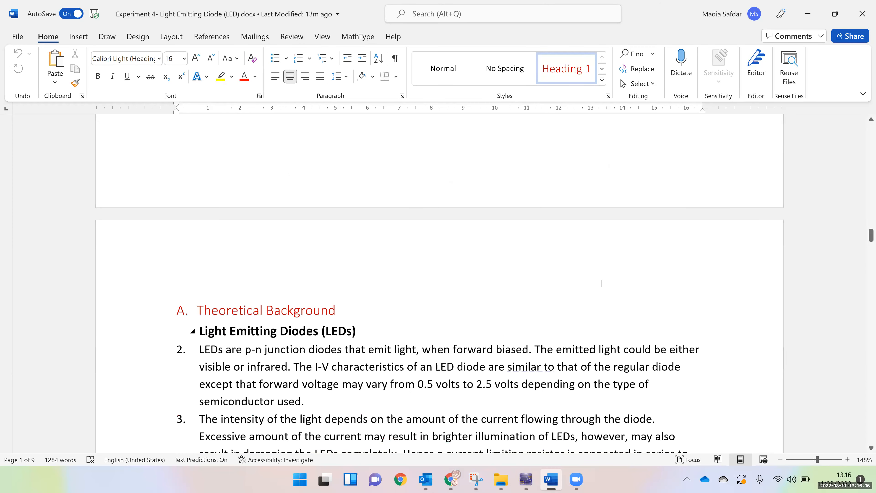
pyautogui.scroll(-10, 553, 286)
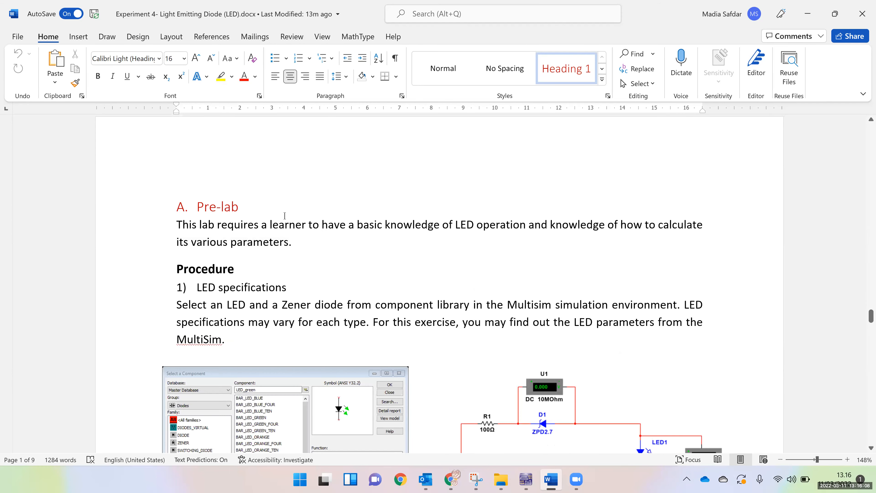
pyautogui.scroll(-3, 445, 298)
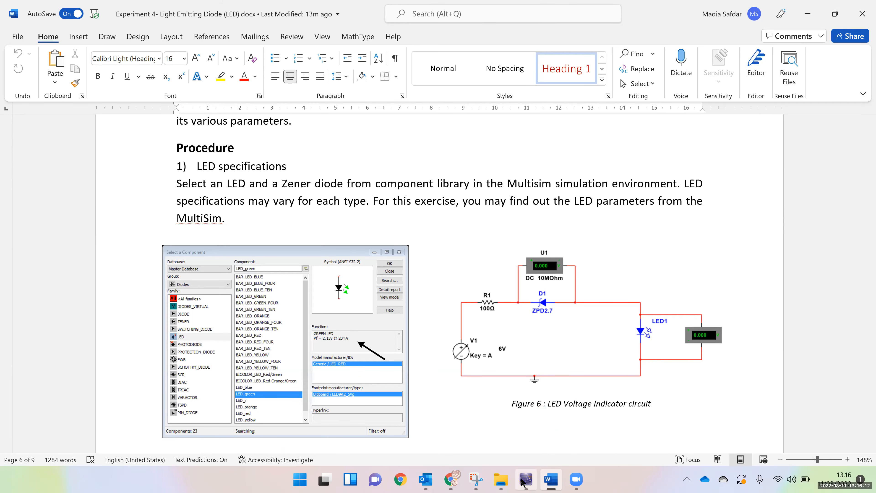
# Switch to Multisim and place a DC_INTERACTIVE_VOLTAGE source from the signal voltage sources on the Design1 schematic
pyautogui.click(527, 480)
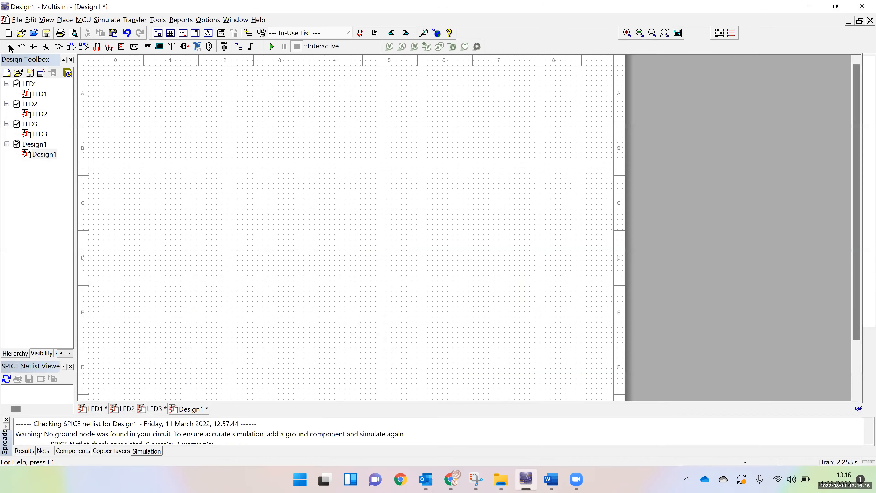
pyautogui.click(9, 46)
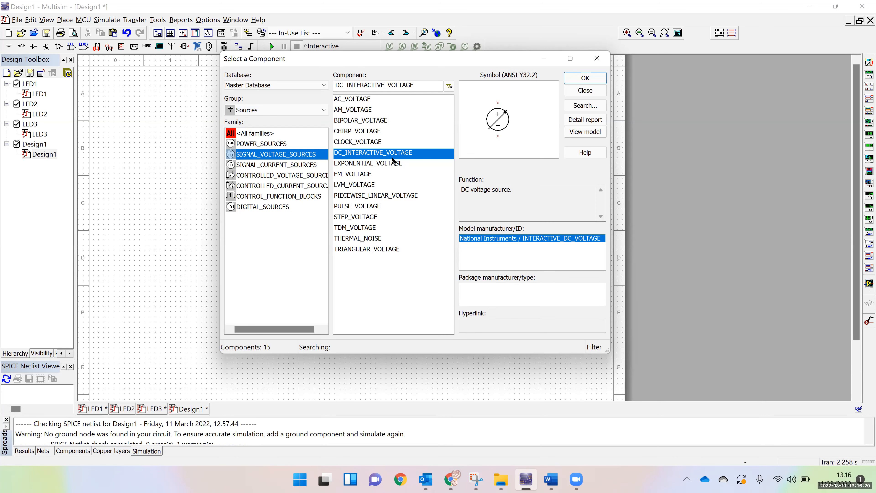
pyautogui.click(392, 156)
pyautogui.click(583, 79)
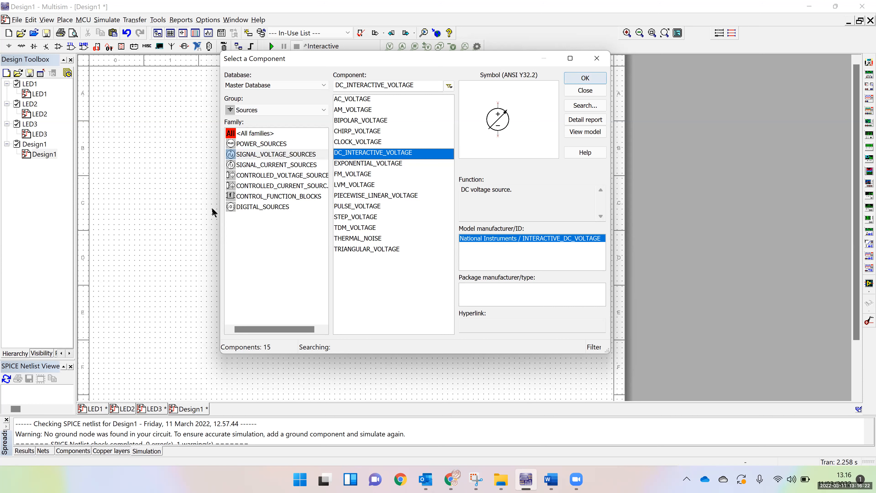
pyautogui.click(220, 250)
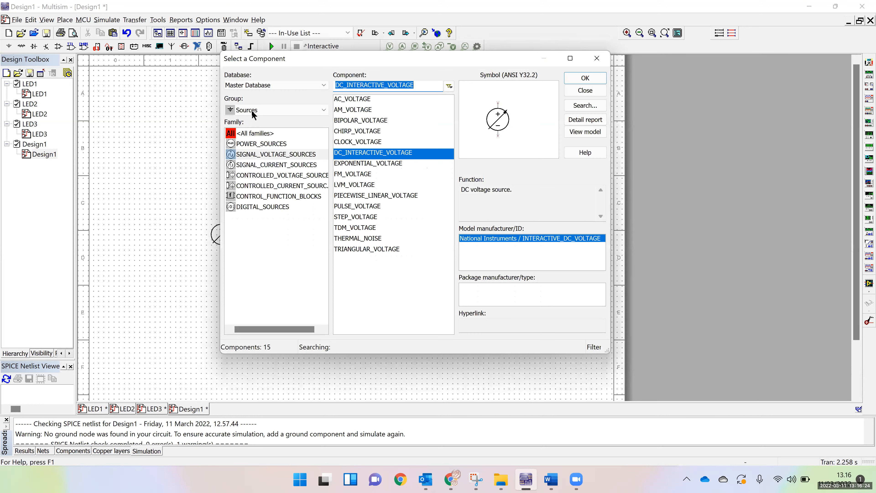
# Place a 100 Ω resistor from the Basic group above and beyond the voltage source
pyautogui.click(251, 110)
pyautogui.click(252, 151)
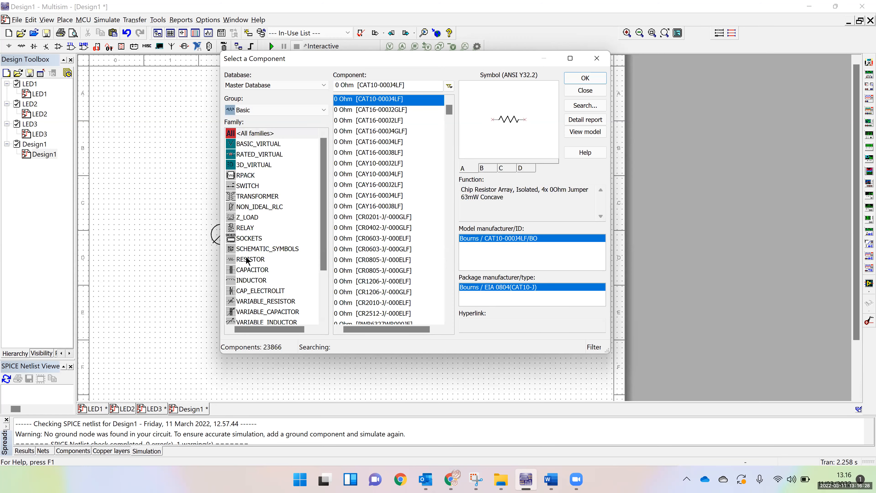
pyautogui.click(249, 259)
pyautogui.moveTo(349, 86); pyautogui.dragTo(290, 88)
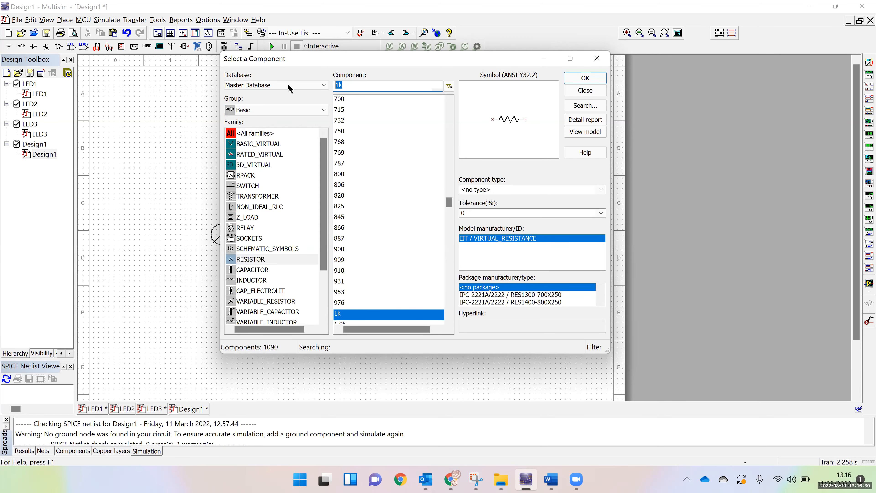
pyautogui.write('100')
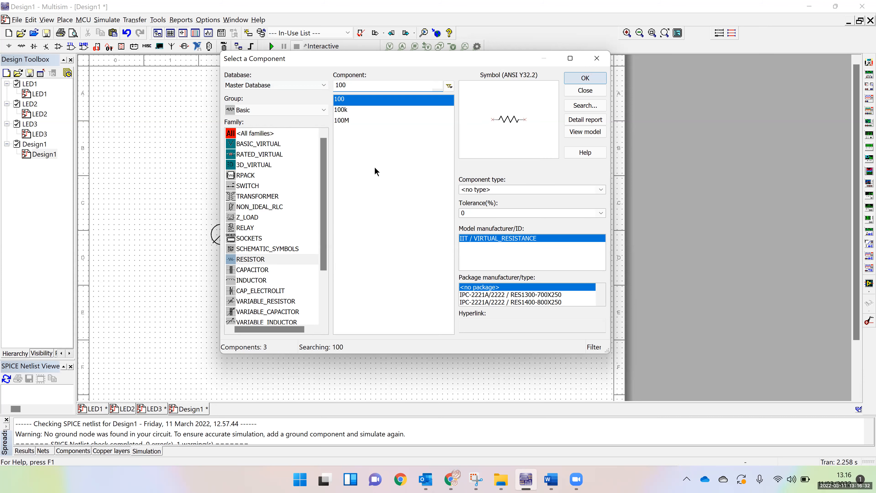
pyautogui.press('Return')
pyautogui.click(267, 190)
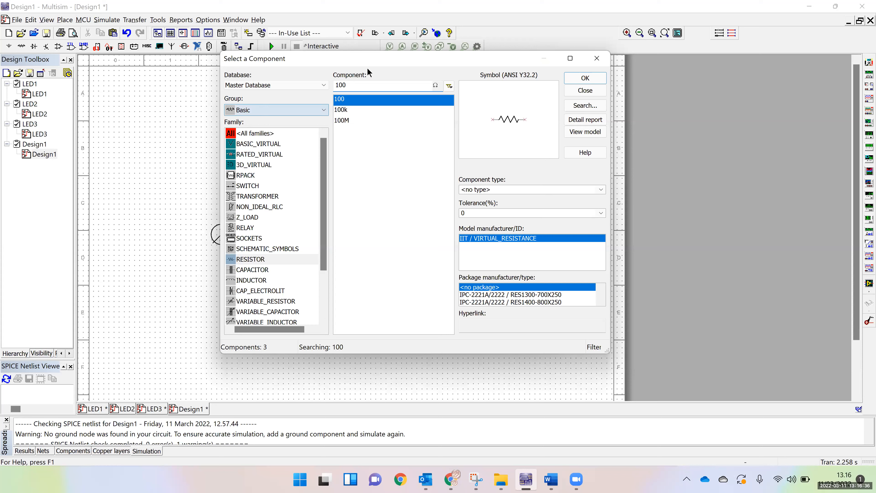
# Find the ZPD2.7 Zener diode among the diodes and place it to the right of the resistor
pyautogui.click(33, 47)
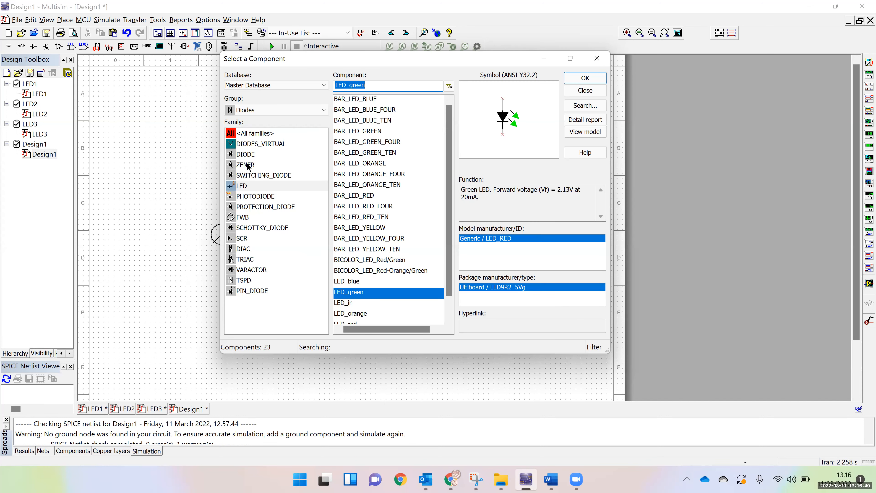
pyautogui.click(247, 166)
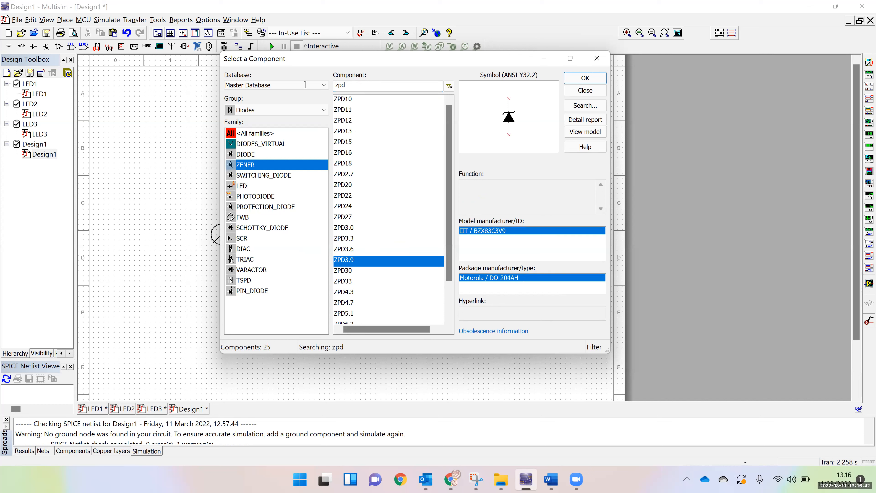
pyautogui.moveTo(352, 85); pyautogui.dragTo(306, 86)
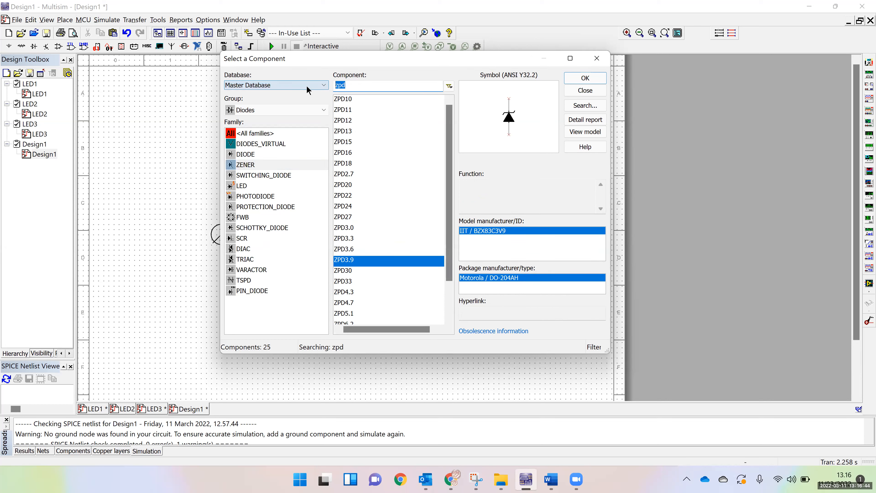
pyautogui.write('ZPF')
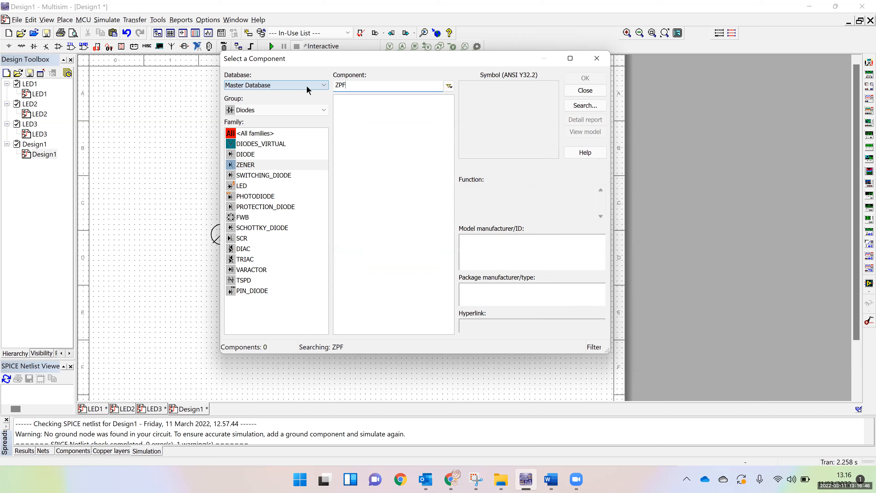
pyautogui.press('BackSpace')
pyautogui.write('D')
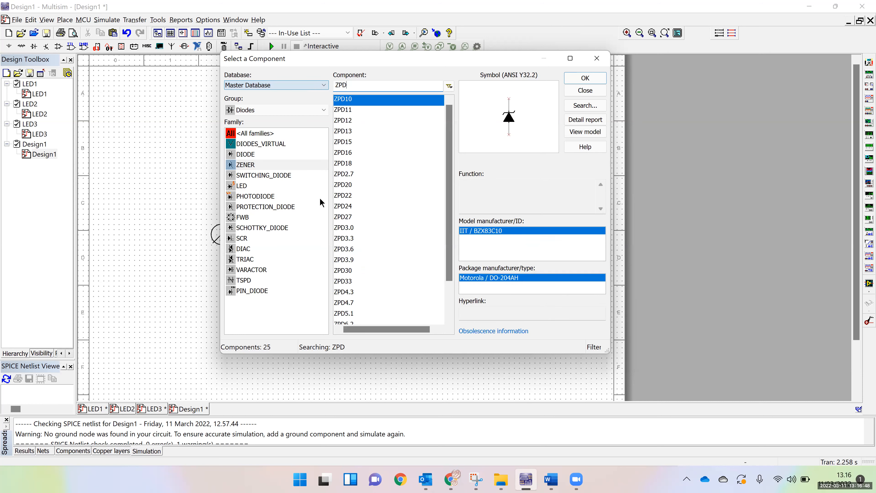
pyautogui.moveTo(449, 158); pyautogui.dragTo(449, 192)
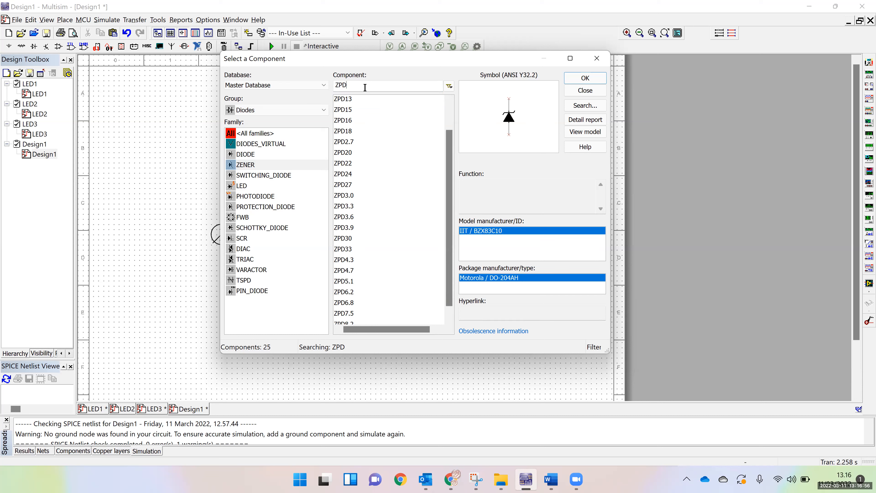
pyautogui.write('2.7')
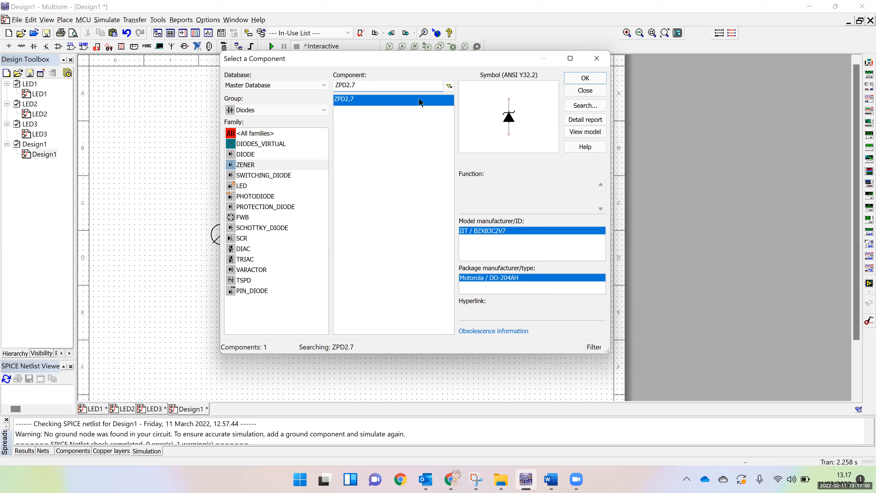
pyautogui.click(576, 79)
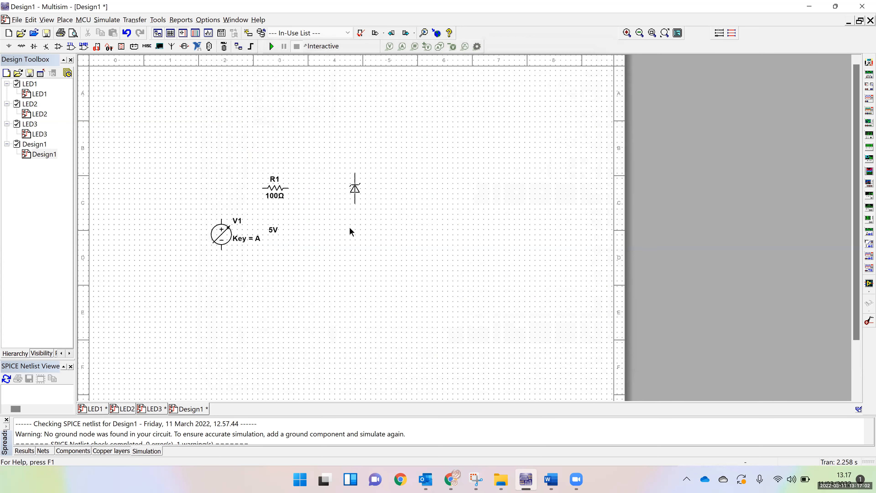
pyautogui.click(349, 230)
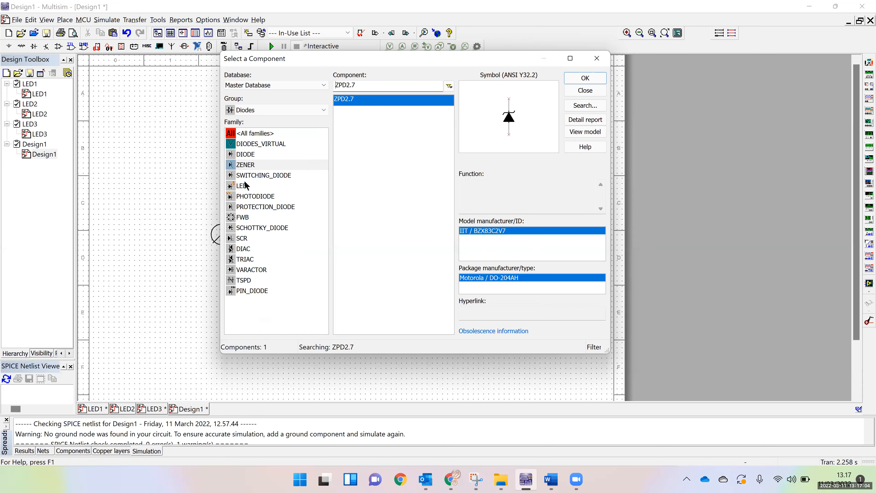
# Place a green LED (LED_green) directly below the Zener diode and finish placing components
pyautogui.click(243, 186)
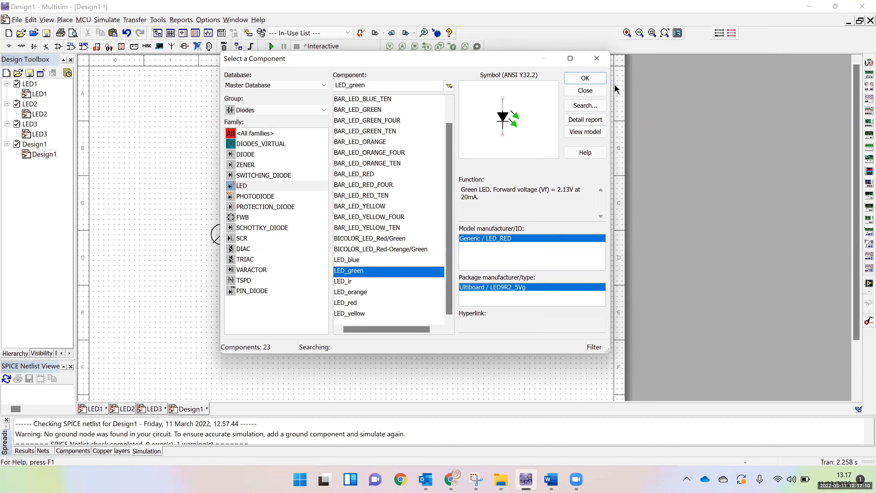
pyautogui.click(586, 79)
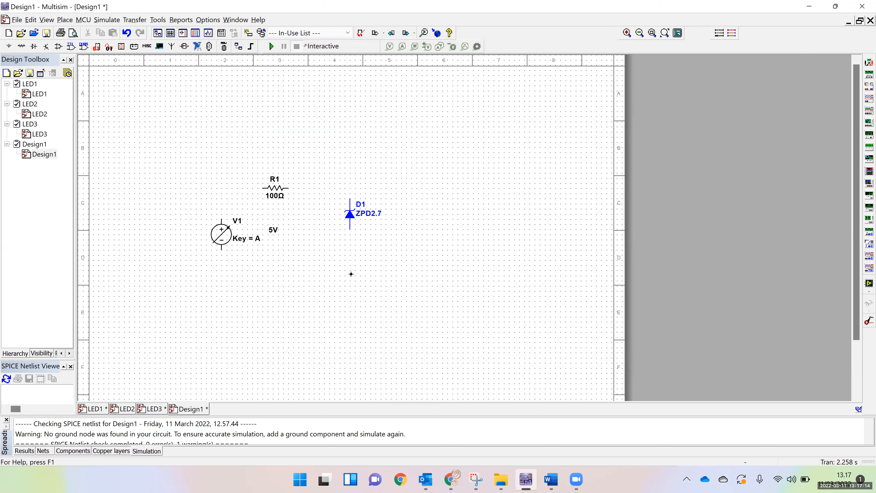
pyautogui.click(351, 273)
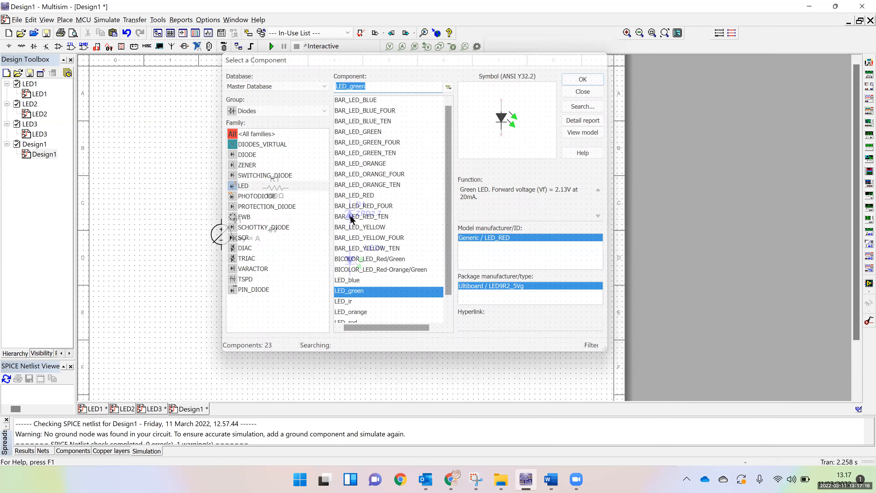
pyautogui.press('Escape')
pyautogui.rightClick(351, 217)
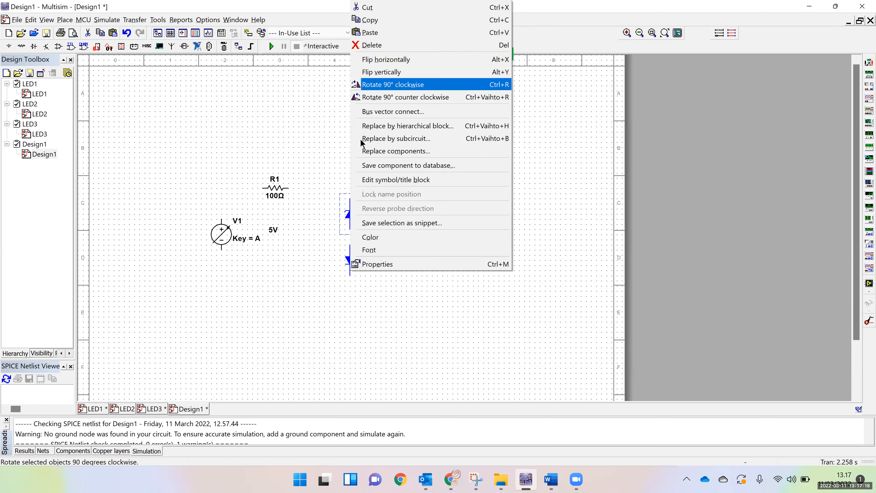
pyautogui.click(386, 85)
pyautogui.hotkey('ctrl', 'z')
# Rotate the Zener diode 90° counter-clockwise and position it in line with resistor R1
pyautogui.rightClick(350, 214)
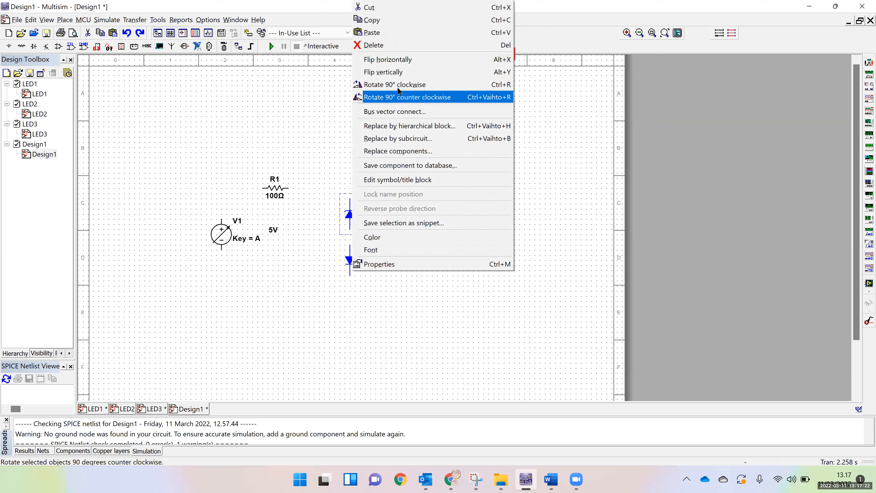
pyautogui.click(402, 98)
pyautogui.moveTo(337, 211); pyautogui.dragTo(319, 188)
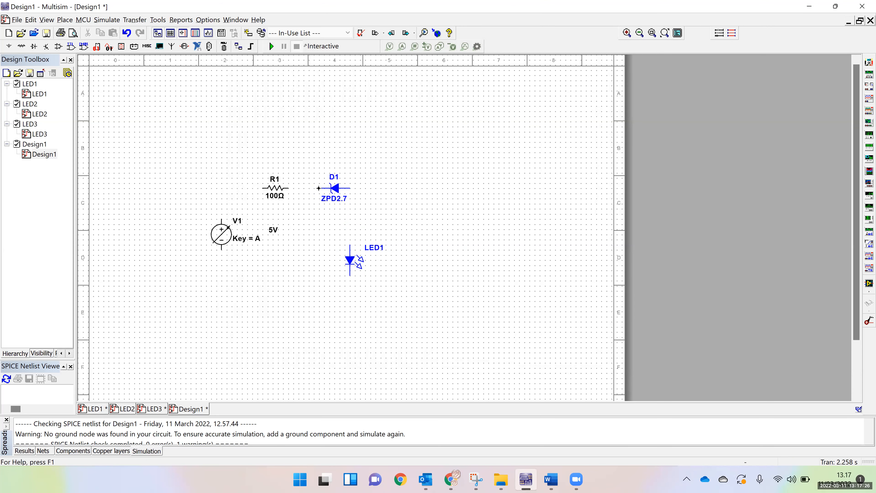
# Wire V1, R1, the Zener diode and LED1 together into a closed series loop
pyautogui.click(289, 189)
pyautogui.click(263, 188)
pyautogui.click(221, 220)
pyautogui.click(351, 191)
pyautogui.click(350, 246)
pyautogui.click(221, 249)
pyautogui.click(350, 279)
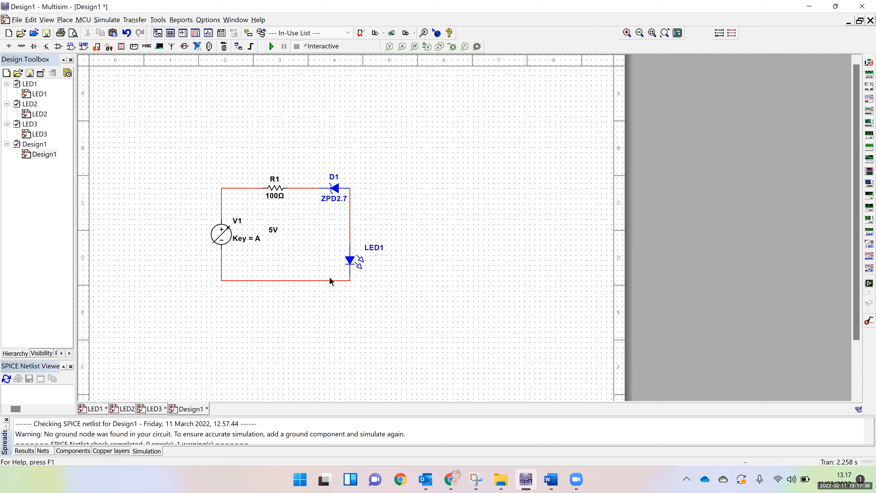
# Move the loop's bottom wire farther down and shift the Zener diode slightly towards R1
pyautogui.click(291, 280)
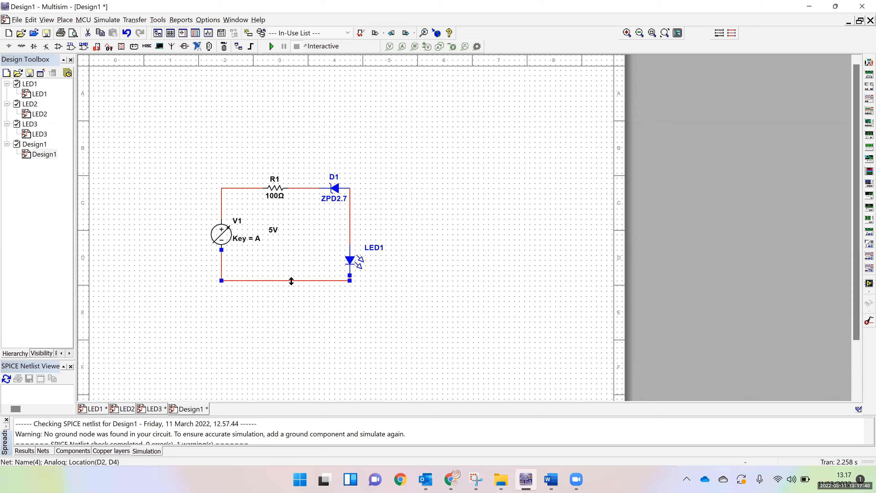
pyautogui.moveTo(328, 280); pyautogui.dragTo(328, 311)
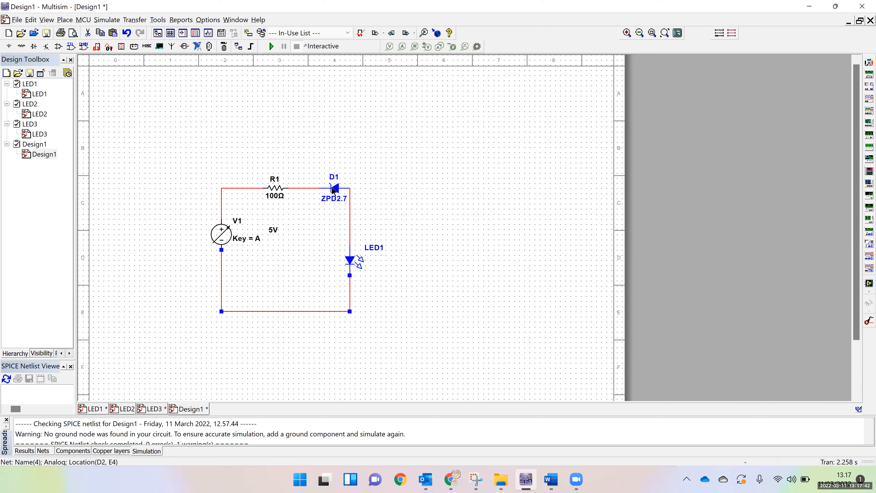
pyautogui.moveTo(333, 189); pyautogui.dragTo(329, 190)
pyautogui.click(405, 223)
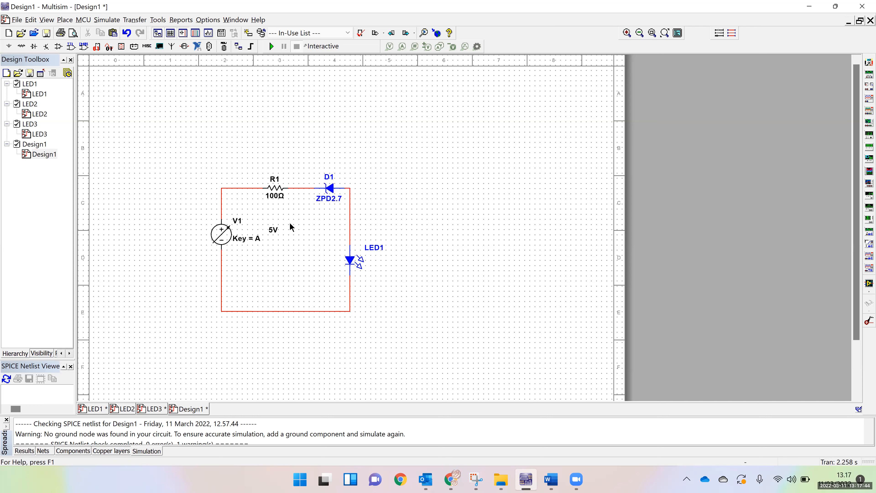
# Place a VOLTMETER_H indicator above the Zener diode and a VOLTMETER_V indicator to the right of LED1
pyautogui.click(122, 47)
pyautogui.click(264, 143)
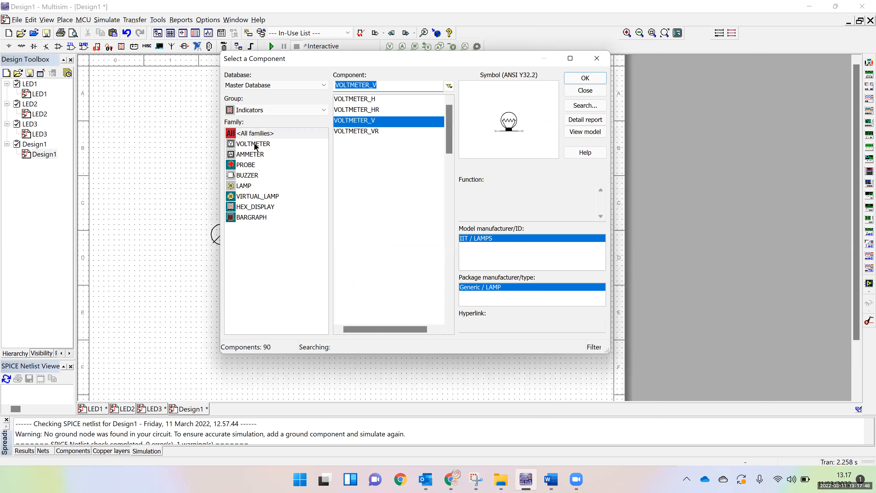
pyautogui.click(360, 100)
pyautogui.click(574, 79)
pyautogui.click(306, 153)
pyautogui.click(585, 90)
pyautogui.click(431, 265)
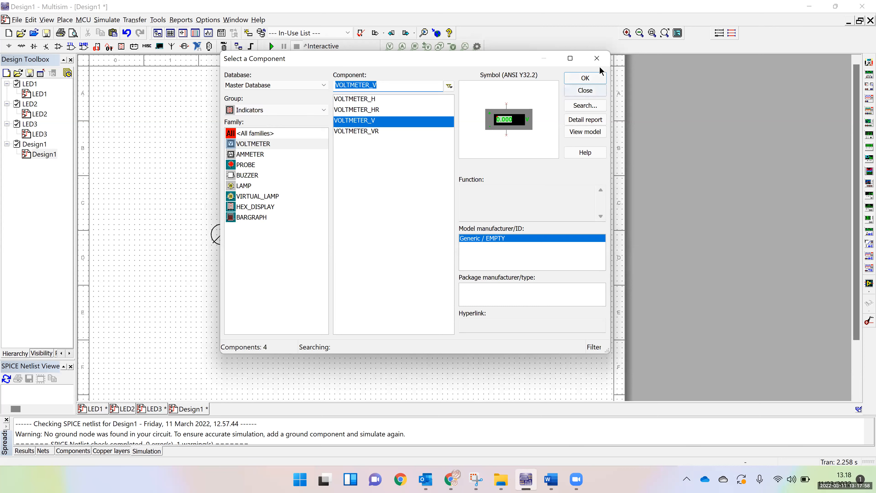
# Place a GROUND power source symbol on the circuit's bottom wire
pyautogui.press('Escape')
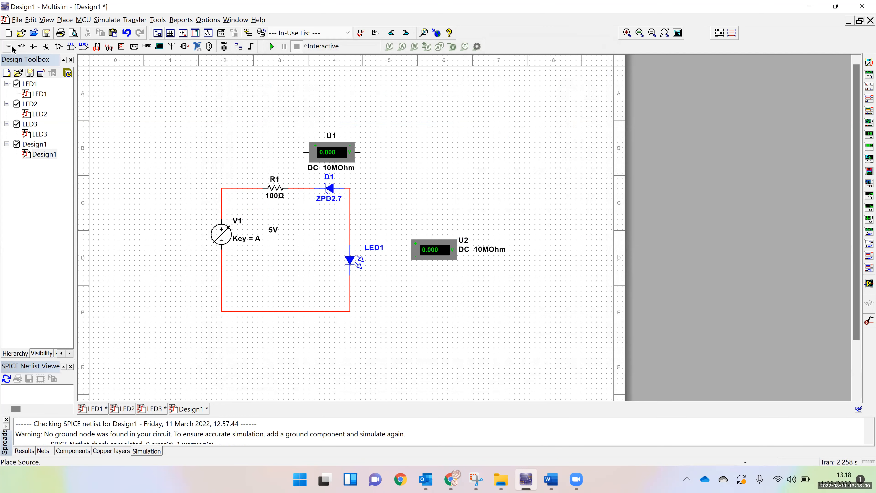
pyautogui.click(10, 47)
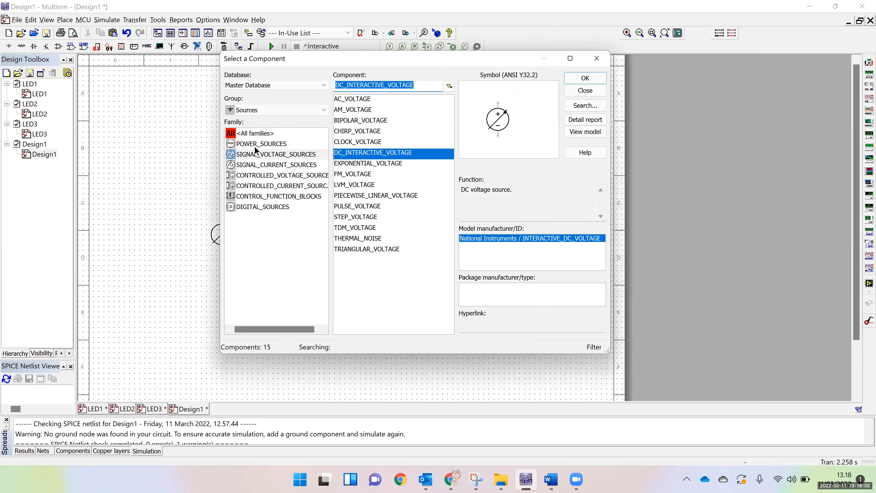
pyautogui.click(259, 143)
pyautogui.click(344, 132)
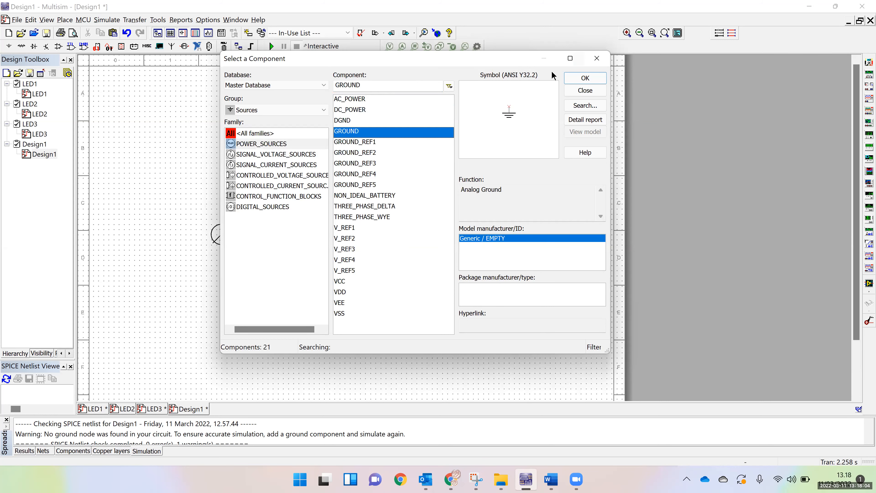
pyautogui.click(585, 77)
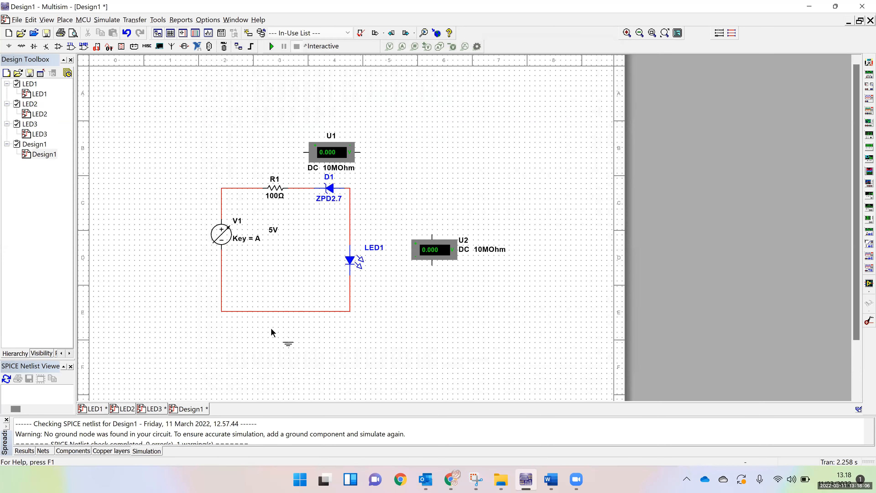
pyautogui.click(269, 317)
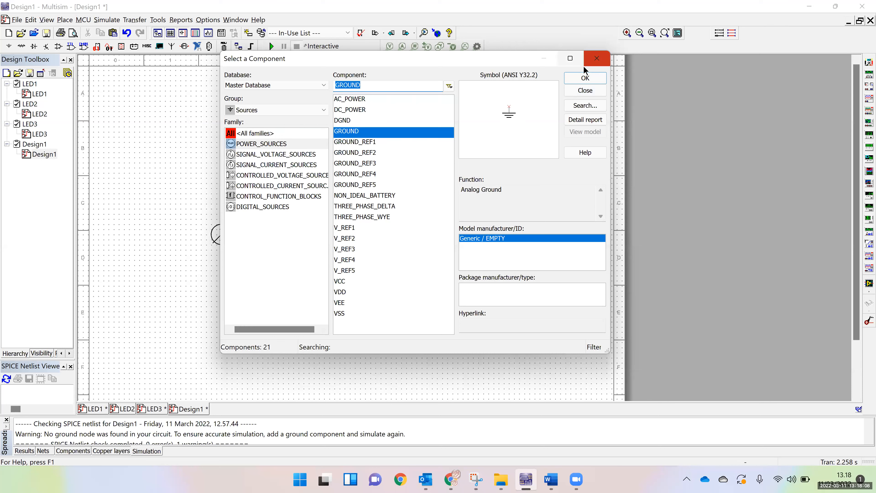
pyautogui.press('Escape')
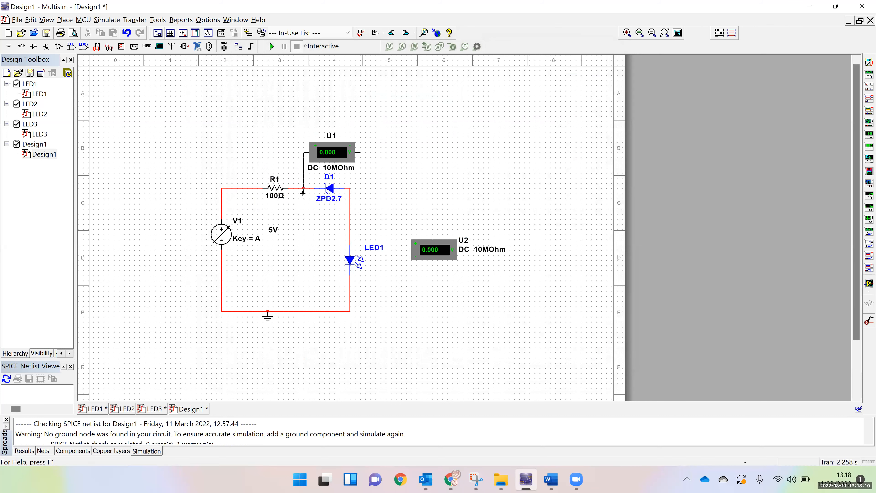
# Wire voltmeter U1 in parallel with the Zener diode and voltmeter U2 in parallel with LED1
pyautogui.click(304, 189)
pyautogui.click(362, 152)
pyautogui.click(350, 188)
pyautogui.click(432, 234)
pyautogui.click(350, 219)
pyautogui.click(433, 266)
pyautogui.click(350, 291)
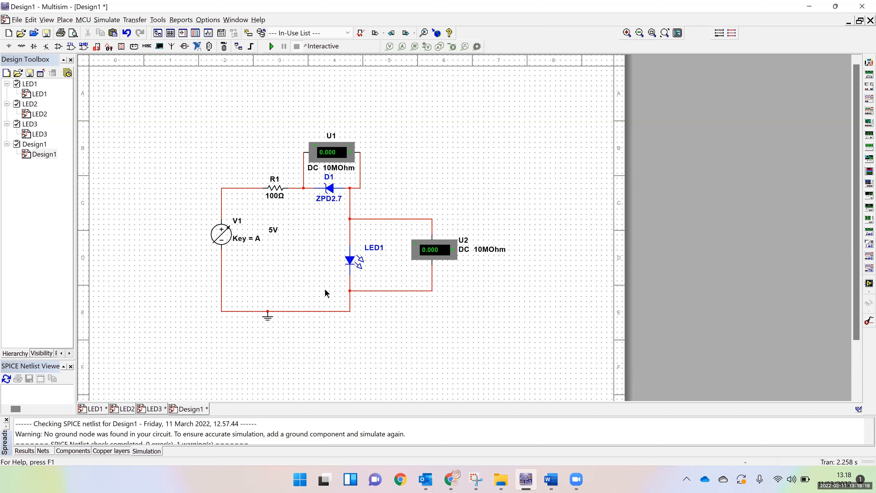
# Configure source V1 with a maximum value of 6 V, a minimum of 0 V and an increment of 2%
pyautogui.doubleClick(224, 238)
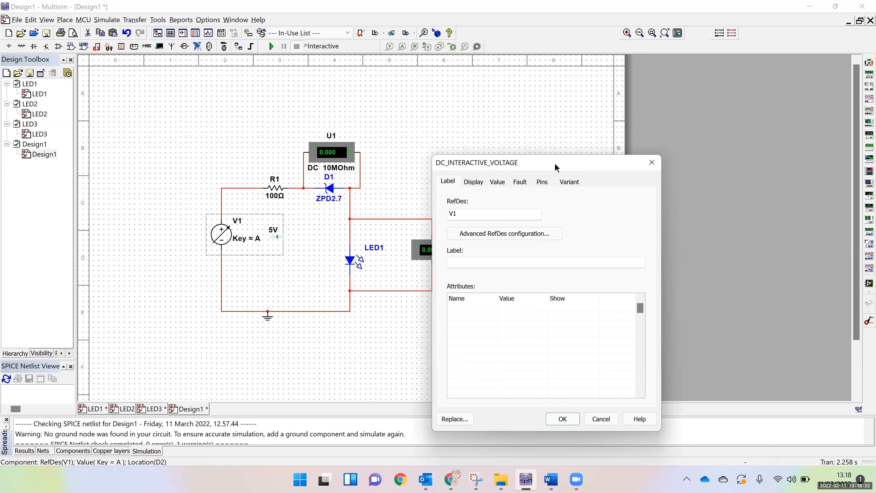
pyautogui.moveTo(556, 167); pyautogui.dragTo(452, 110)
pyautogui.click(369, 124)
pyautogui.click(394, 123)
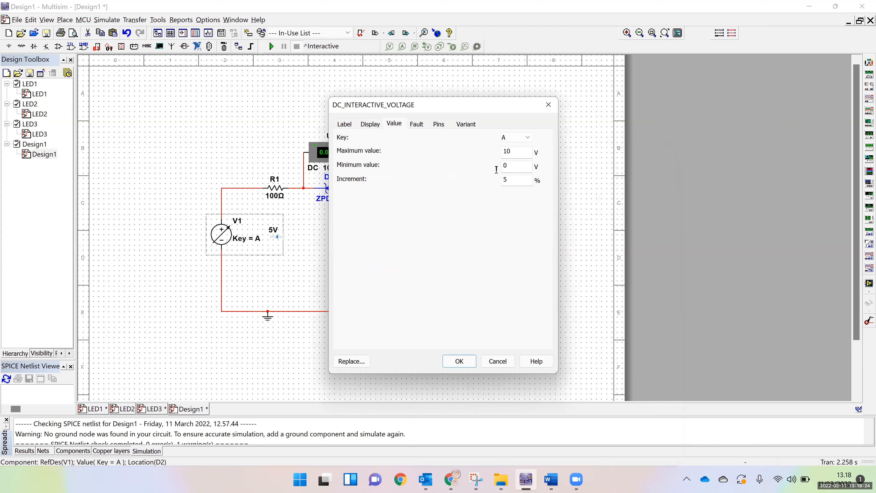
pyautogui.moveTo(516, 154); pyautogui.dragTo(502, 158)
pyautogui.write('6')
pyautogui.doubleClick(511, 167)
pyautogui.click(505, 180)
pyautogui.write('2')
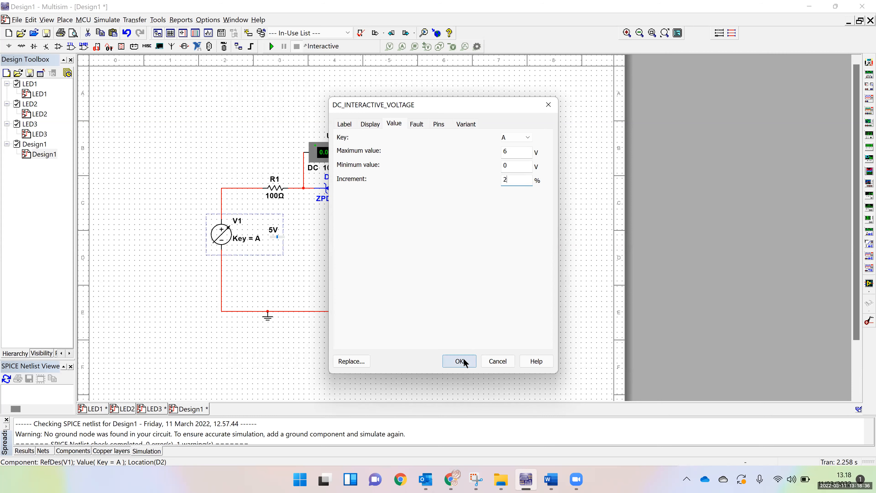
pyautogui.click(464, 363)
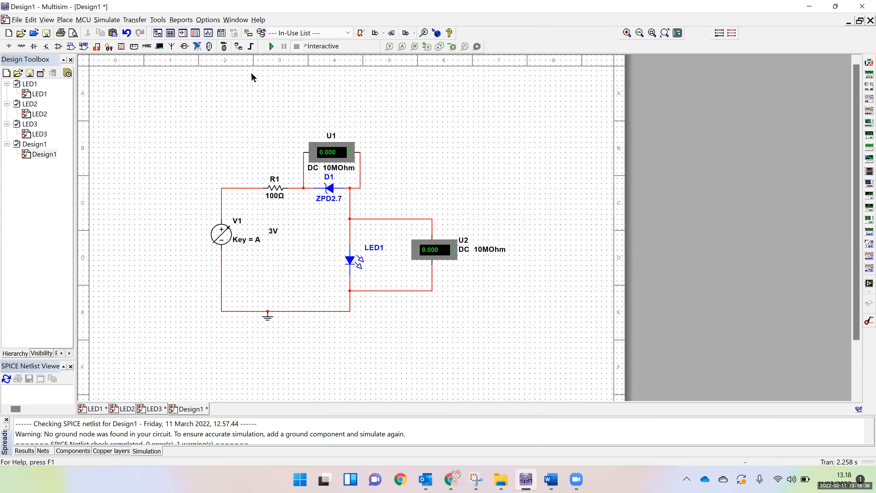
# Lower source V1 to 0 V and run the interactive simulation
pyautogui.moveTo(270, 238); pyautogui.dragTo(266, 238)
pyautogui.moveTo(271, 242)
pyautogui.moveTo(271, 242); pyautogui.dragTo(262, 243)
pyautogui.click(271, 46)
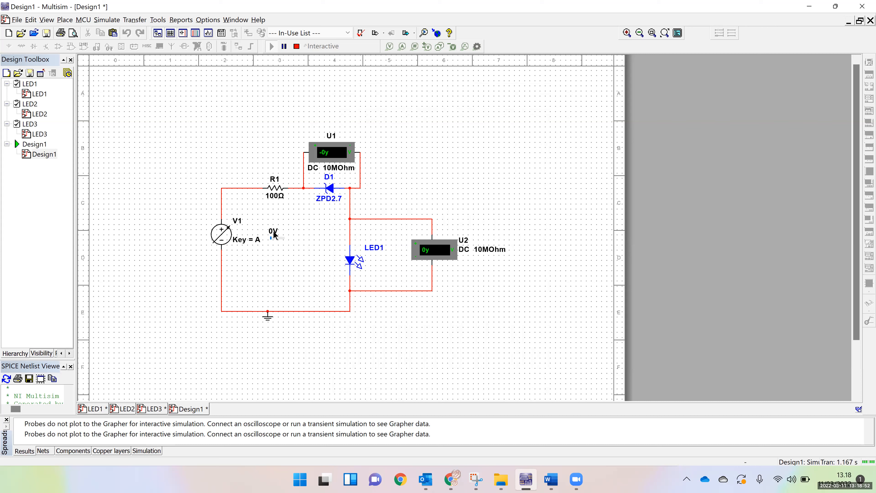
# Switch to the Word report and check the source voltages listed in the LED Voltage Indicator simulated results table
pyautogui.click(552, 480)
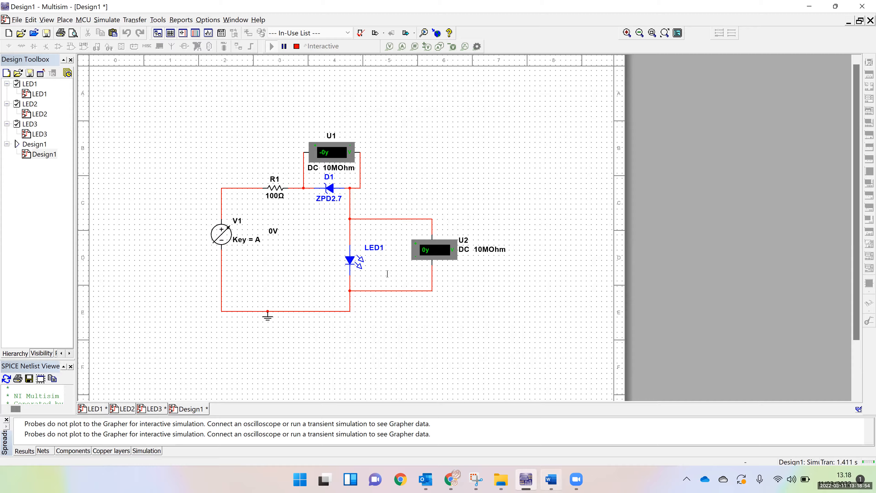
pyautogui.scroll(-15, 387, 272)
pyautogui.scroll(8, 303, 256)
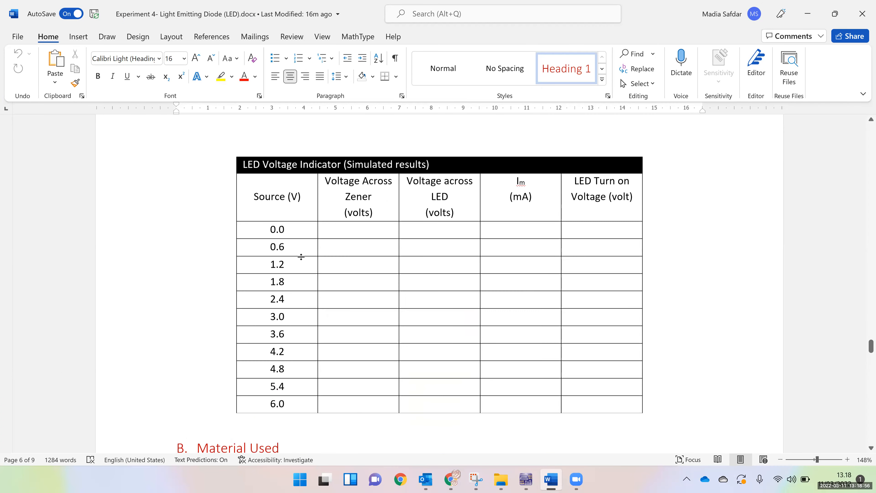
pyautogui.moveTo(260, 245); pyautogui.dragTo(280, 272)
pyautogui.click(280, 273)
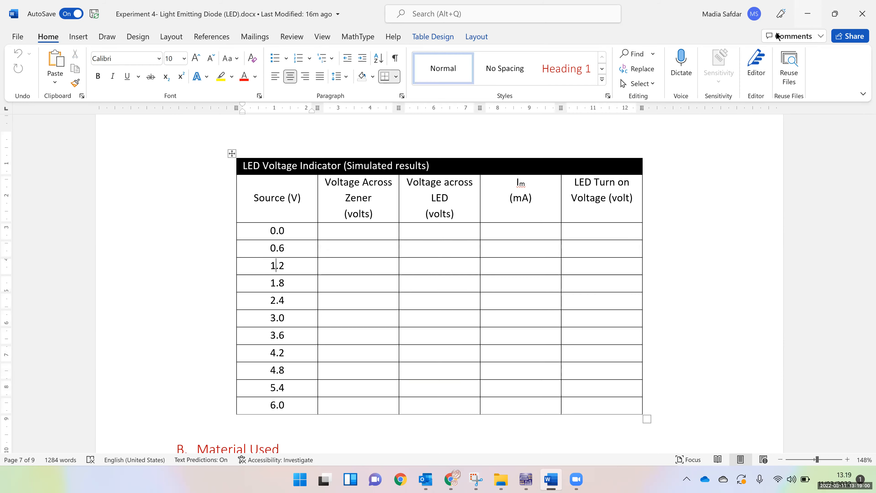
pyautogui.click(835, 14)
# Set V1 to 0.6 V in Multisim, then record 0.3 for both the Zener and LED voltages in the Word table's 0.6 row
pyautogui.hotkey('alt', 'Tab')
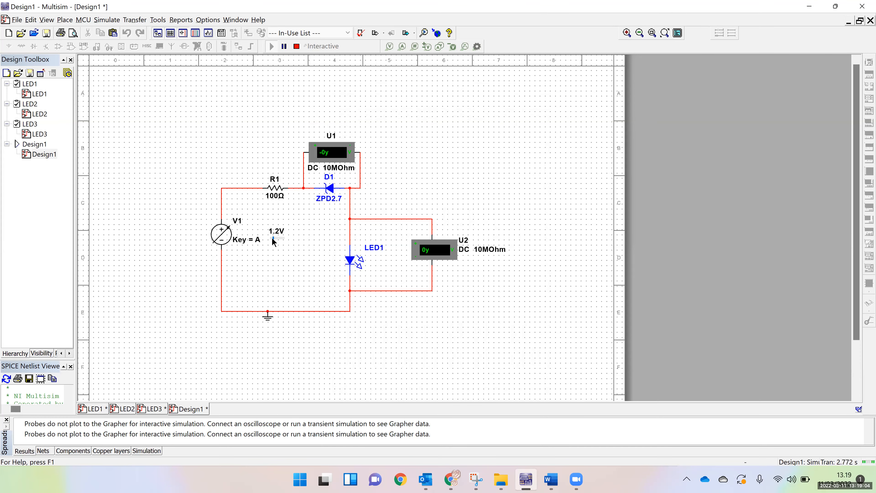
pyautogui.click(271, 239)
pyautogui.hotkey('alt', 'Tab')
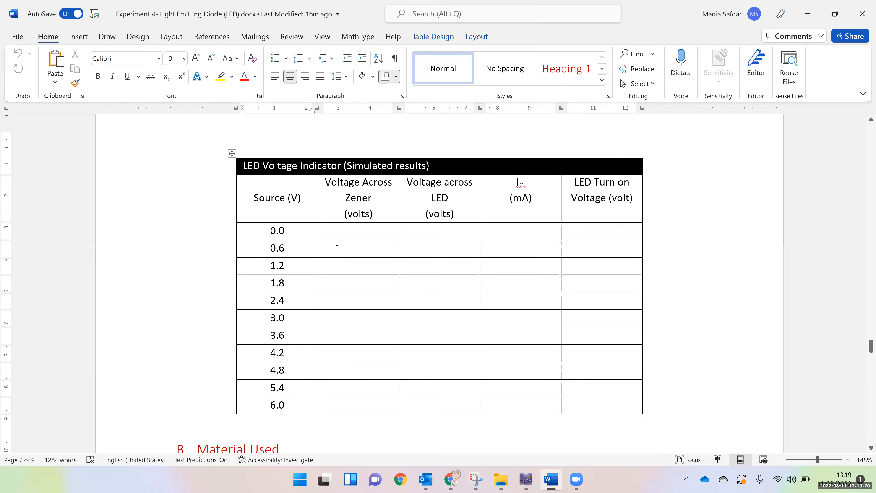
pyautogui.click(342, 255)
pyautogui.write('0.3')
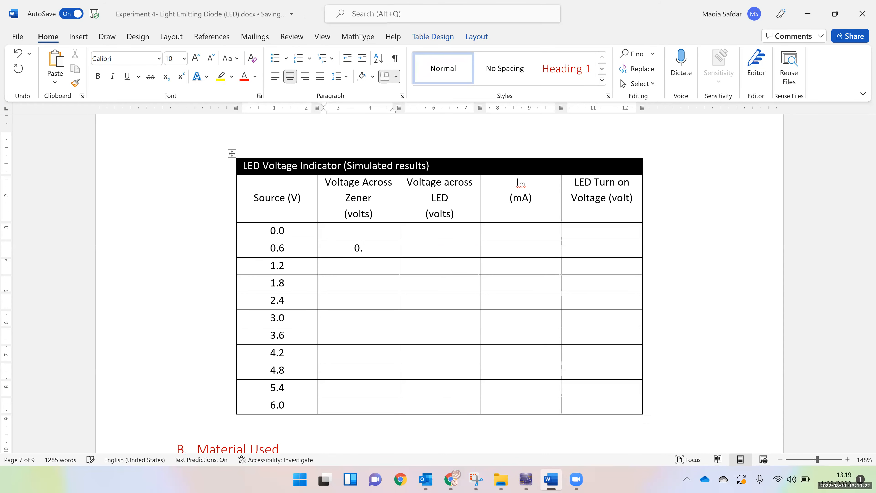
pyautogui.click(430, 259)
pyautogui.write('0.3')
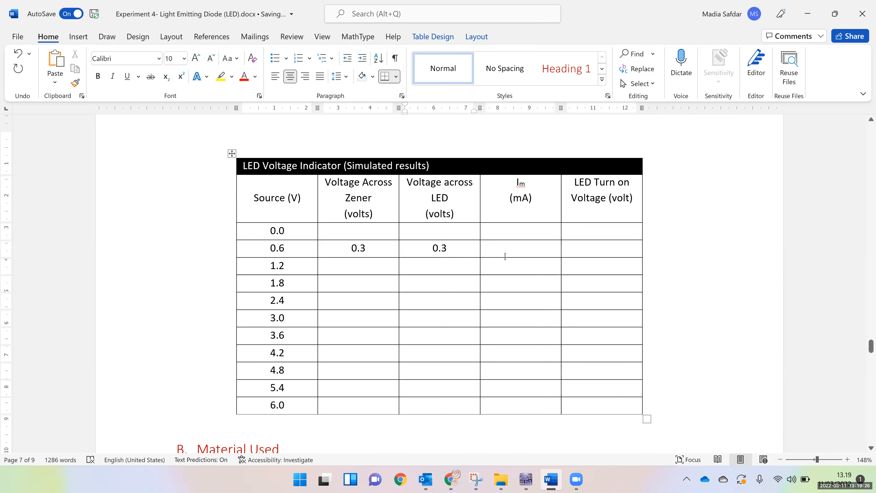
pyautogui.click(510, 252)
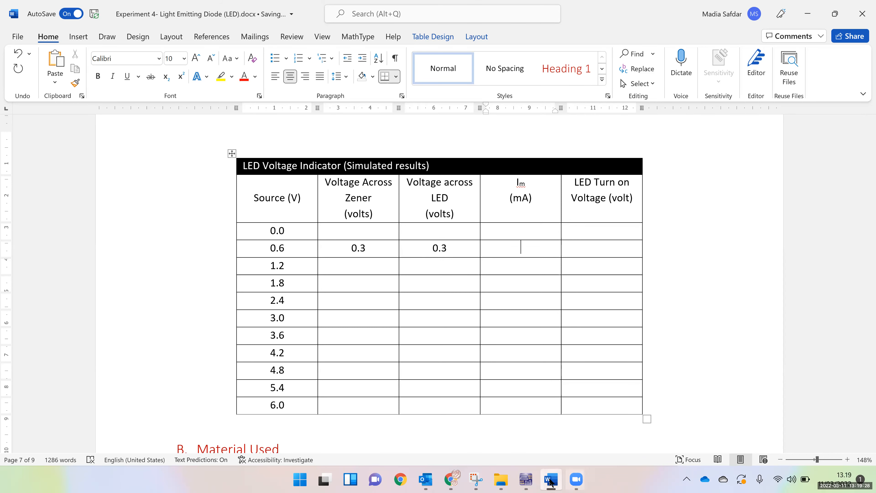
# Switch back to Multisim and shift LED1, voltmeter U2 and U2's upper wire slightly down to free space below the Zener diode
pyautogui.click(526, 480)
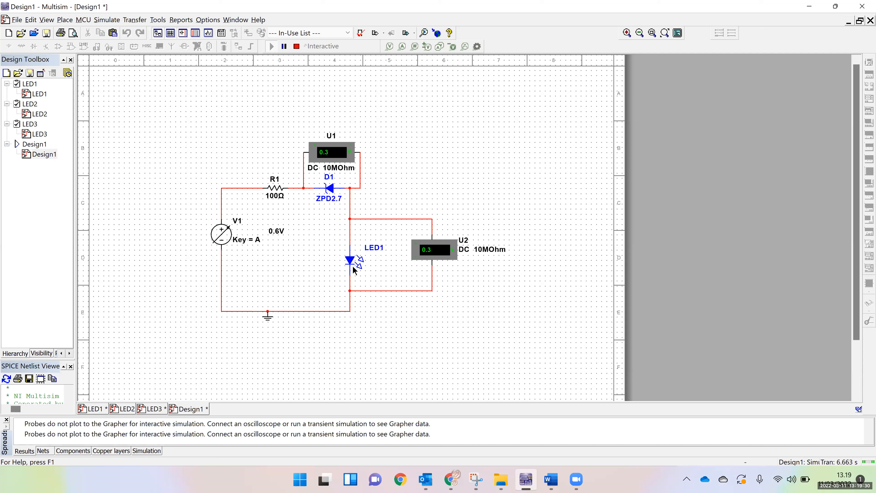
pyautogui.moveTo(354, 270); pyautogui.dragTo(350, 276)
pyautogui.doubleClick(381, 292)
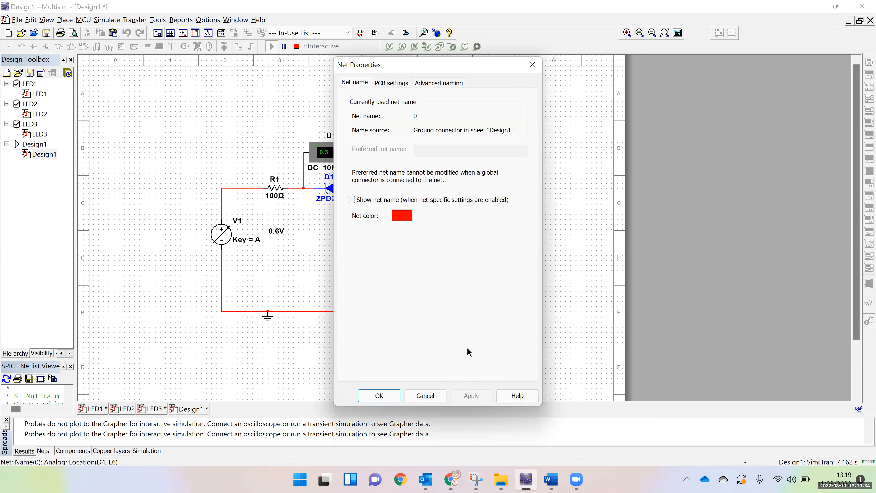
pyautogui.click(425, 396)
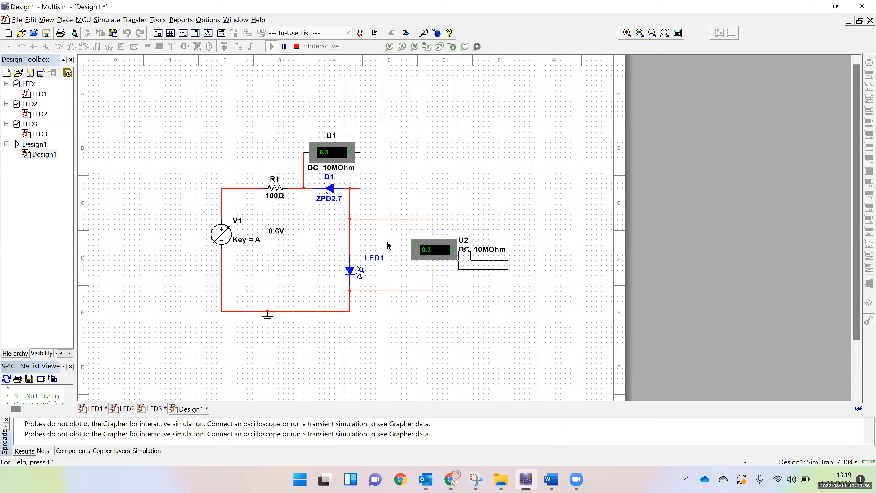
pyautogui.moveTo(364, 219); pyautogui.dragTo(363, 245)
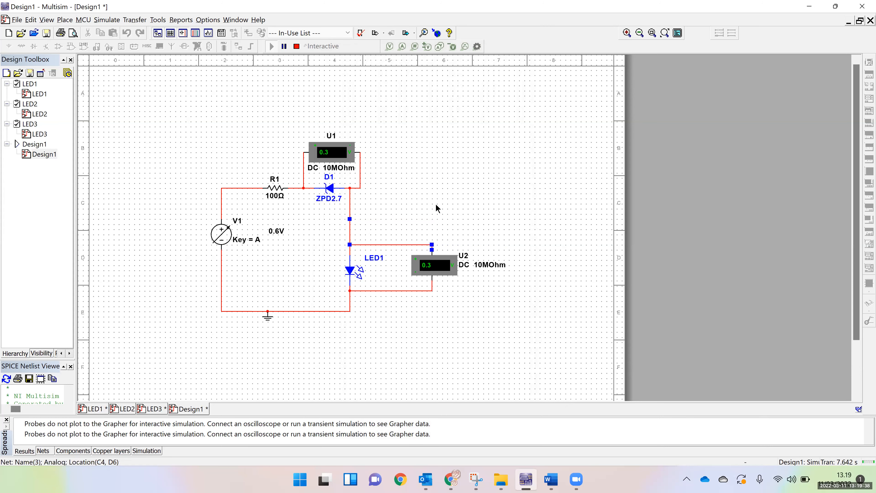
# Stop the simulation and delete the wire joining the Zener diode to LED1
pyautogui.click(350, 215)
pyautogui.click(296, 47)
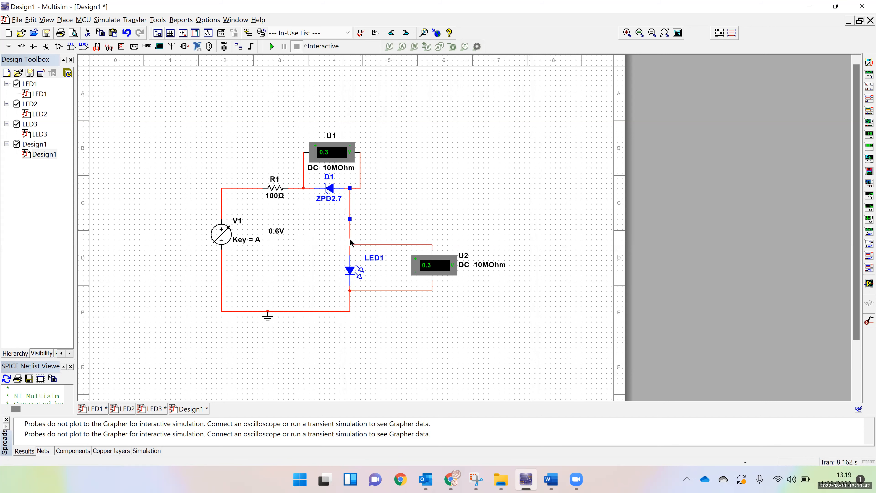
pyautogui.click(390, 207)
pyautogui.click(350, 211)
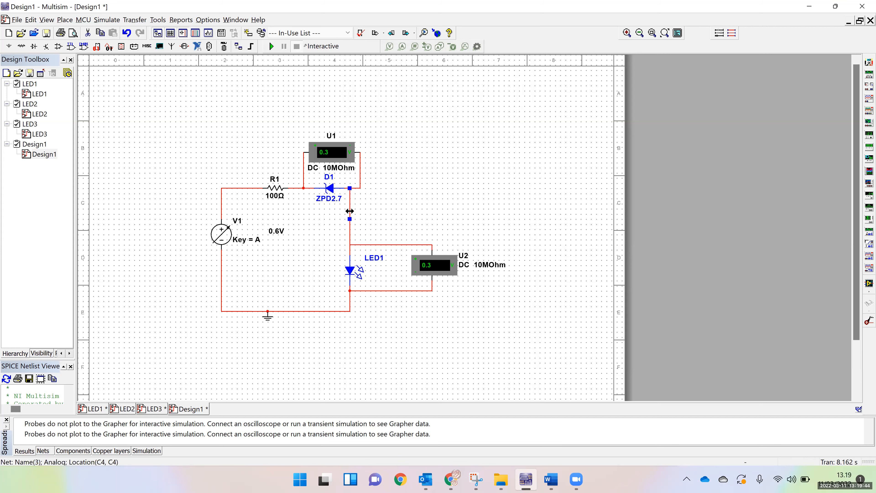
pyautogui.press('Delete')
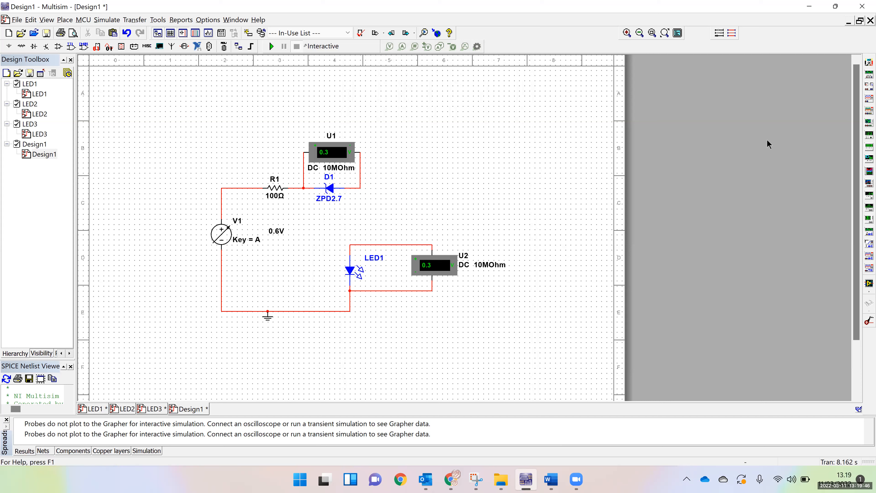
pyautogui.click(869, 63)
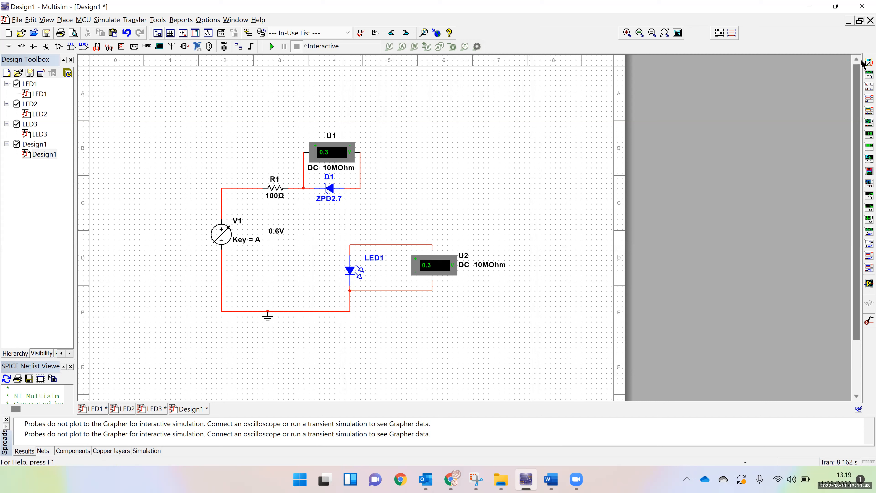
pyautogui.click(452, 180)
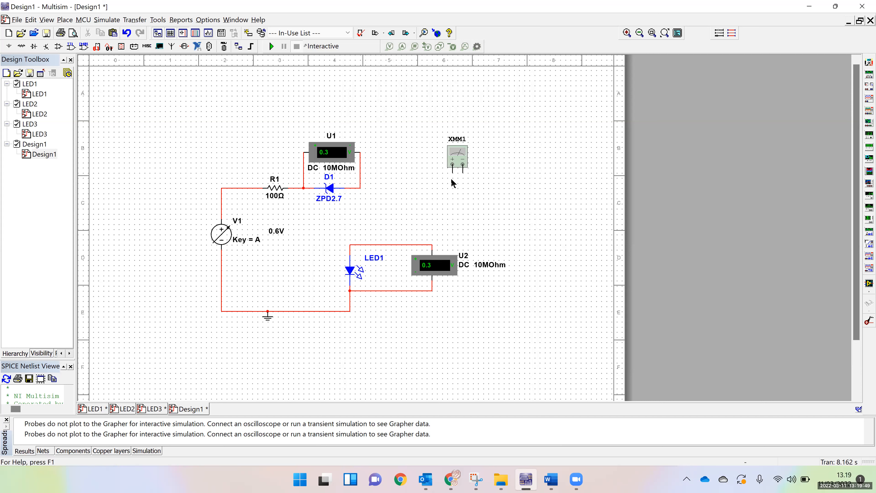
pyautogui.click(458, 152)
pyautogui.press('Delete')
# Place an AMMETER_V indicator in the gap between the Zener diode and LED1
pyautogui.click(122, 47)
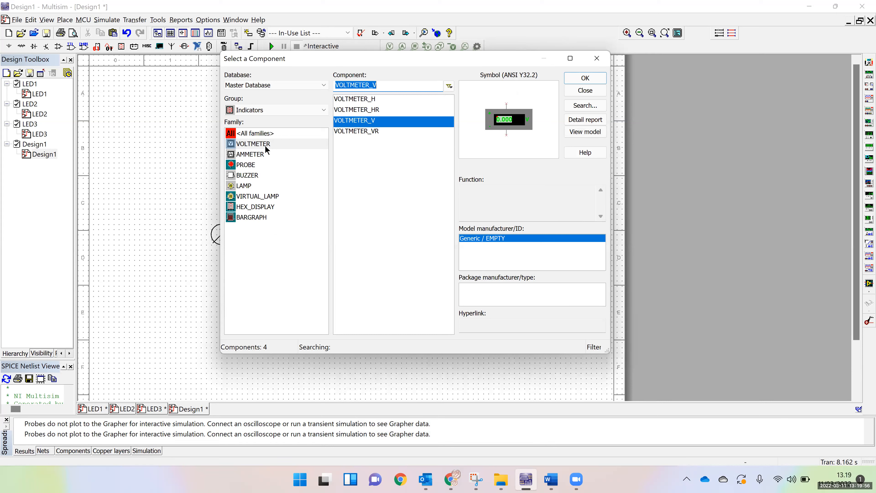
pyautogui.click(250, 155)
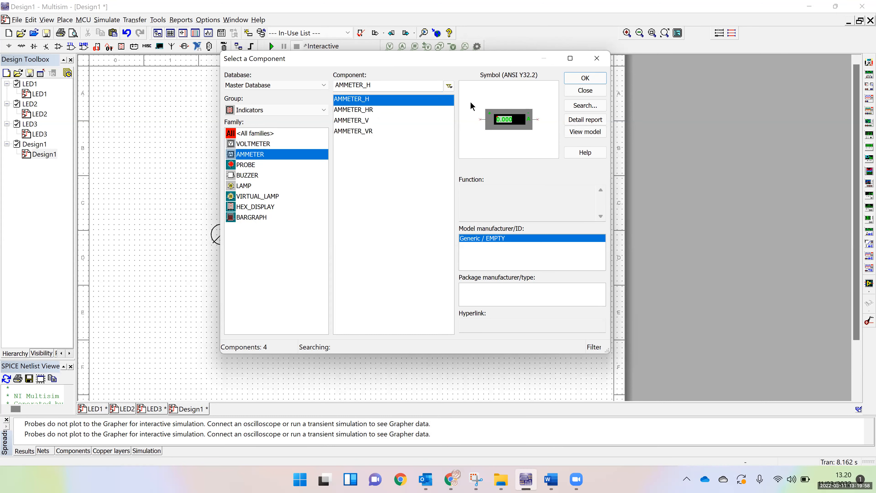
pyautogui.click(365, 121)
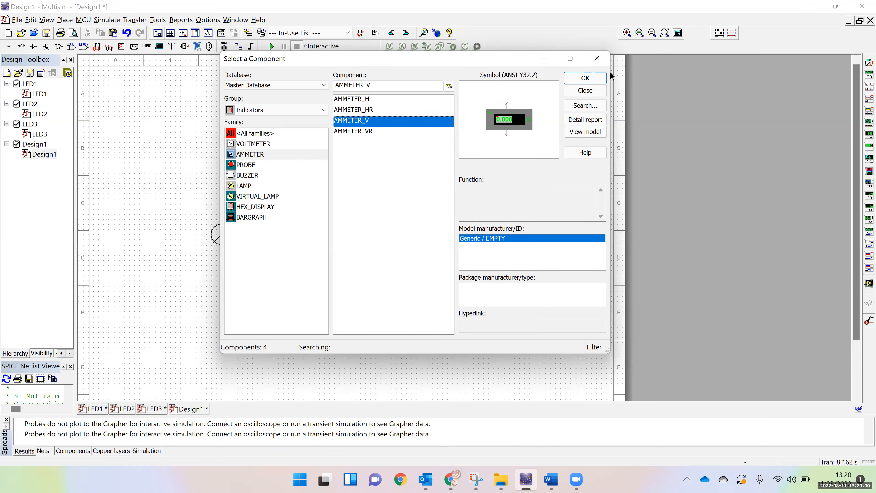
pyautogui.click(602, 82)
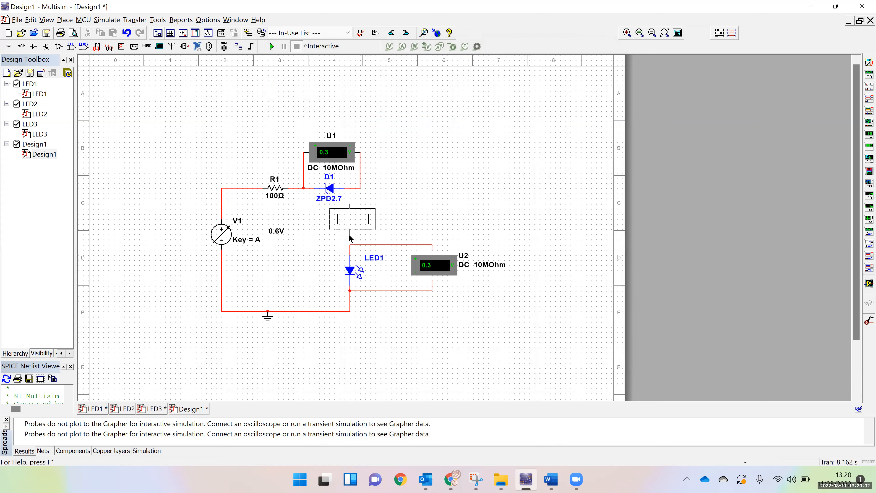
pyautogui.click(349, 235)
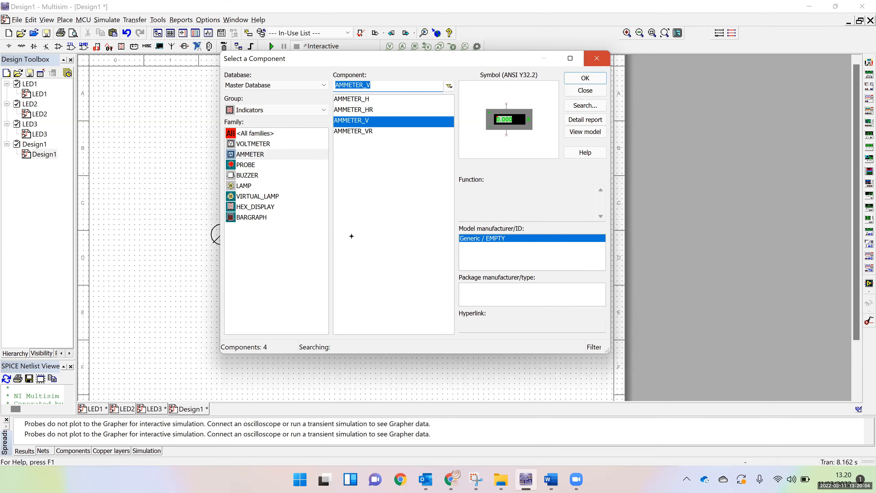
pyautogui.press('Escape')
# Place the ammeter below the Zener diode, wire it in series between the diode and LED1, and run the simulation
pyautogui.click(349, 204)
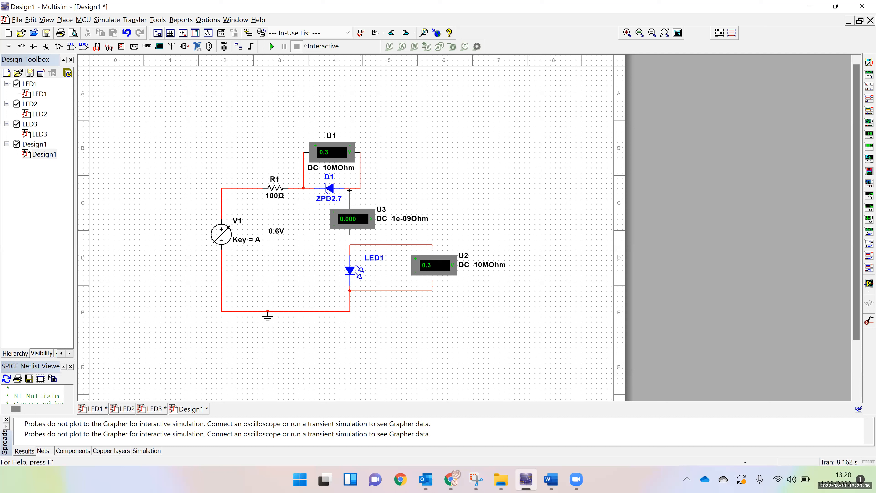
pyautogui.click(349, 189)
pyautogui.click(350, 246)
pyautogui.click(271, 46)
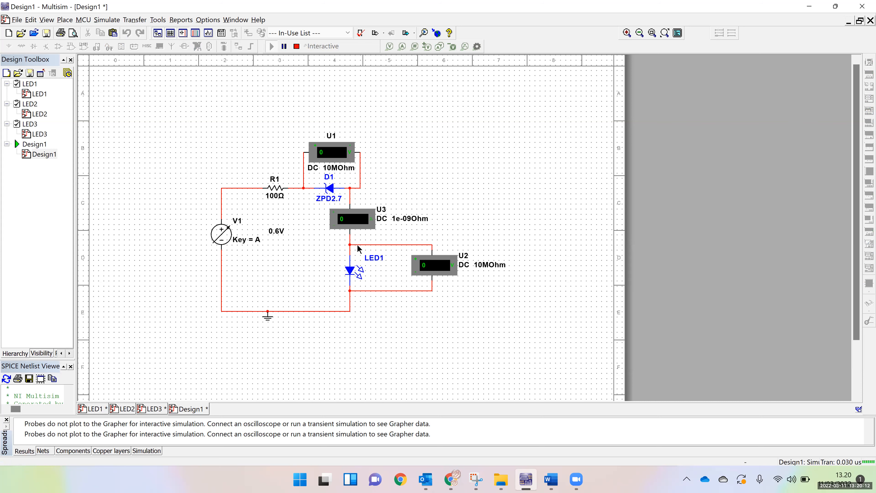
# Check the ammeter reading in Multisim and record 0.000017 as the current in the 0.6 row of the Word table
pyautogui.click(551, 481)
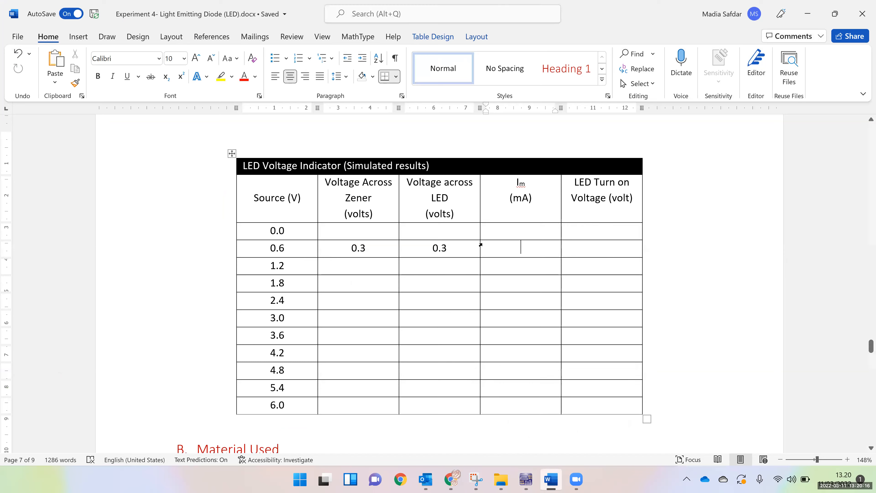
pyautogui.click(551, 484)
pyautogui.click(551, 484)
pyautogui.click(519, 481)
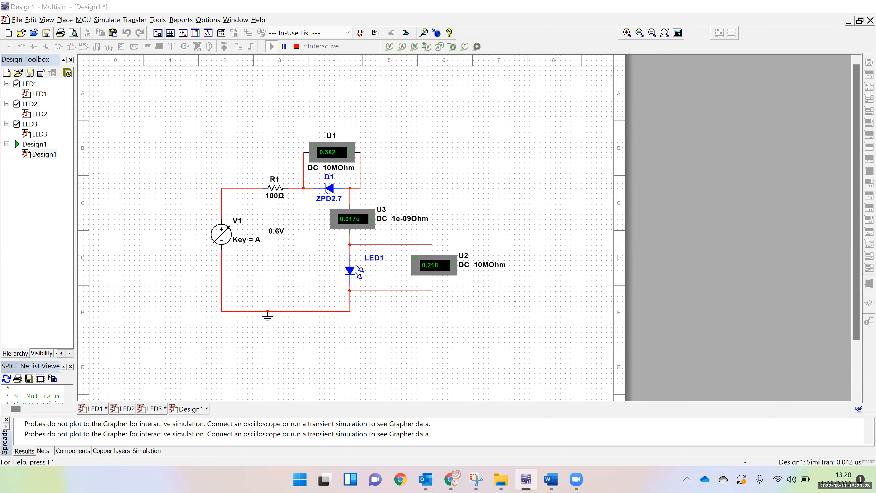
pyautogui.hotkey('alt', 'Tab')
pyautogui.write('0')
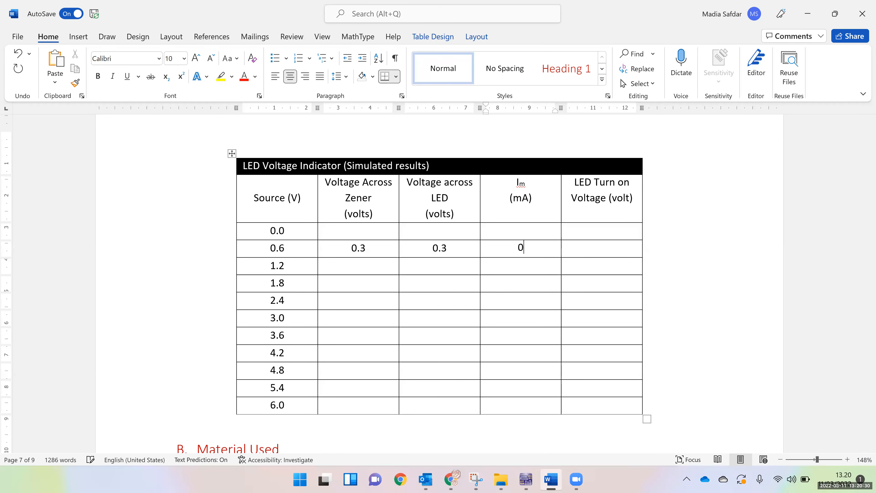
pyautogui.write('.000')
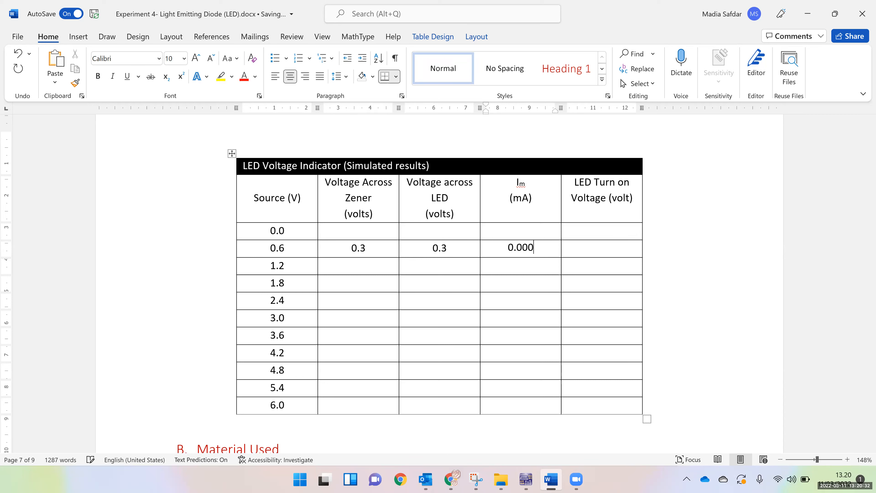
pyautogui.write('017')
# Switch back to Multisim and set the interactive voltage source V1 to 1.2 V
pyautogui.click(365, 269)
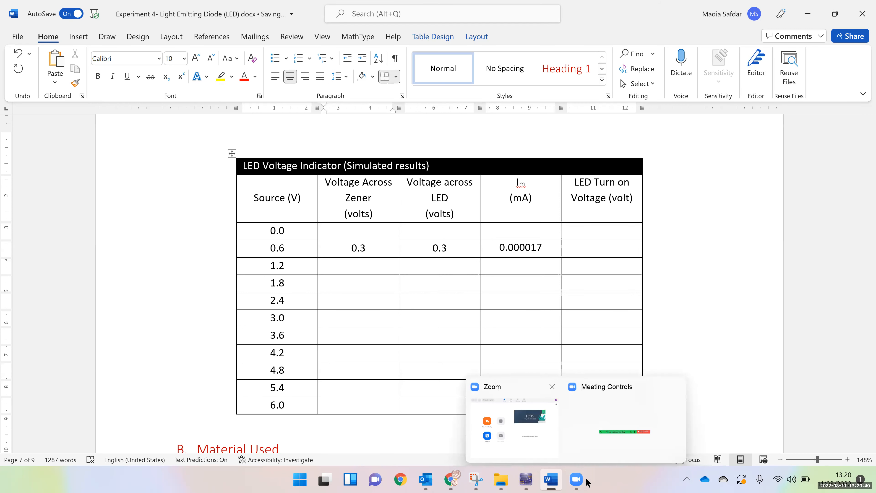
pyautogui.click(526, 481)
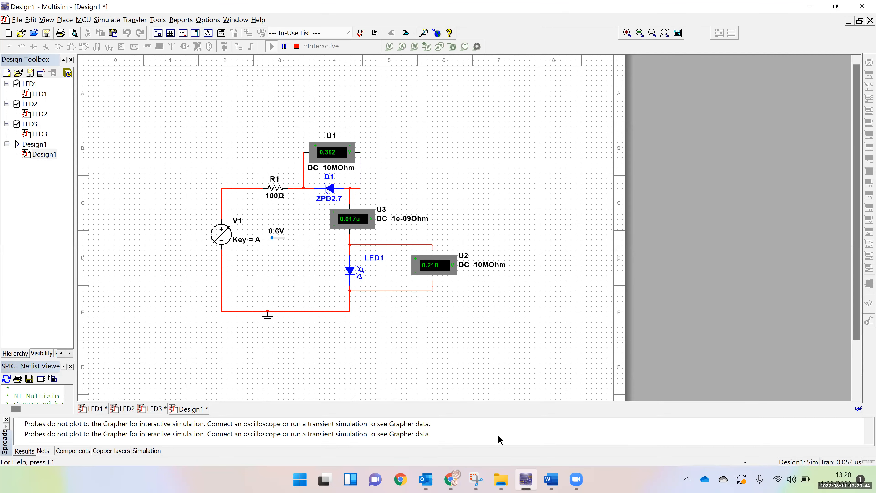
pyautogui.click(551, 480)
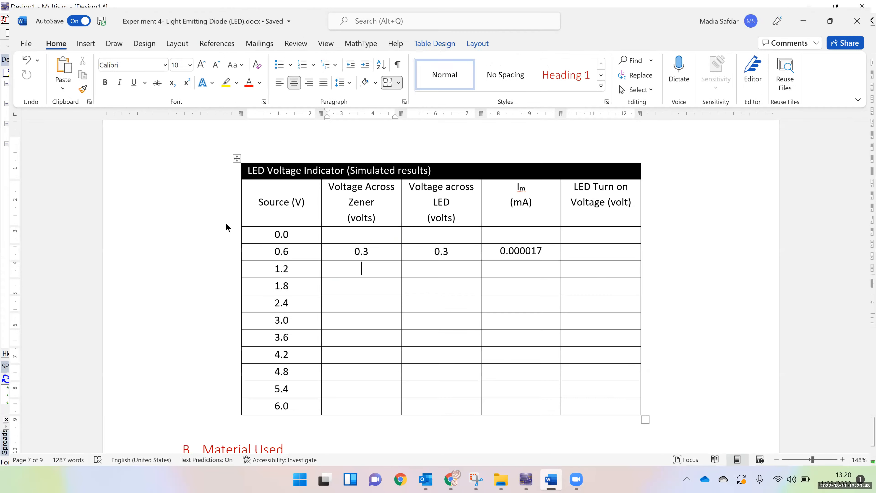
pyautogui.hotkey('alt', 'Tab')
pyautogui.doubleClick(217, 227)
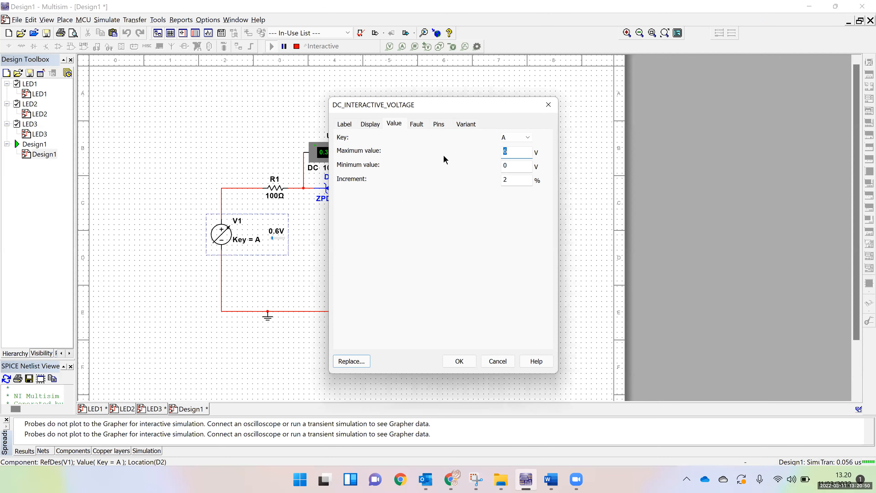
pyautogui.click(273, 237)
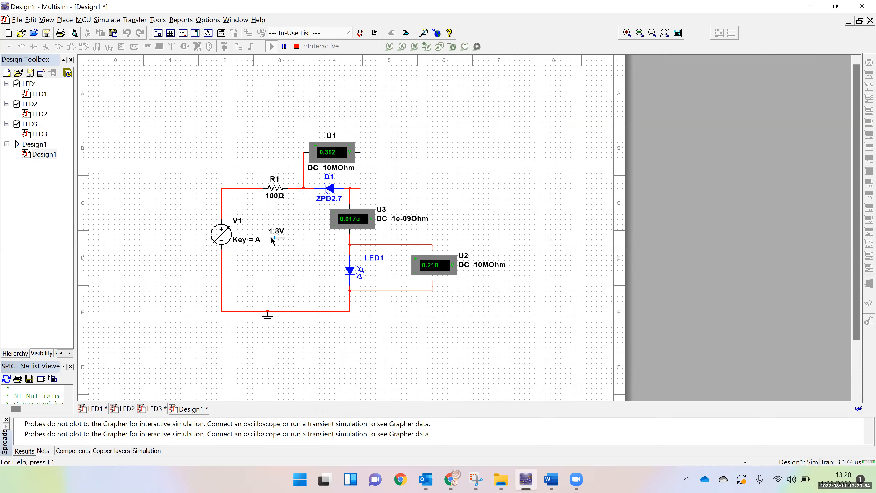
pyautogui.click(273, 237)
pyautogui.click(273, 237)
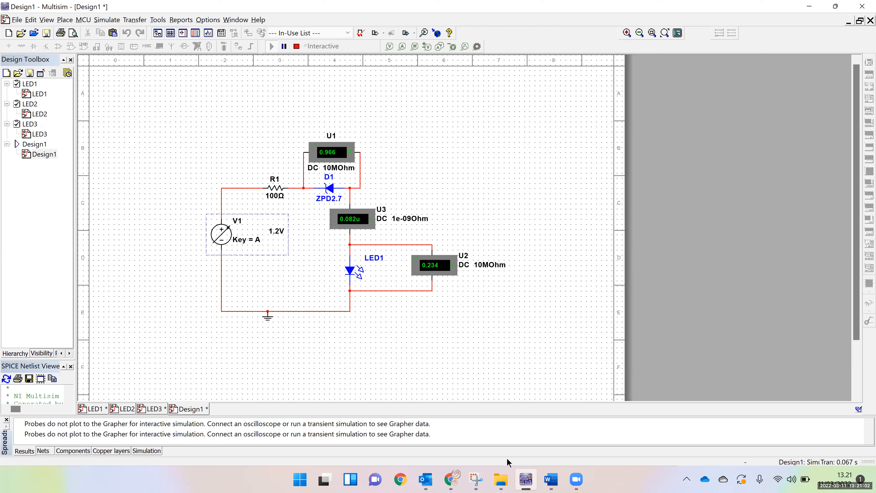
# In the Word table's 1.2 row, record 0.958 for the Zener voltage and 0.278 for the LED voltage
pyautogui.moveTo(545, 481)
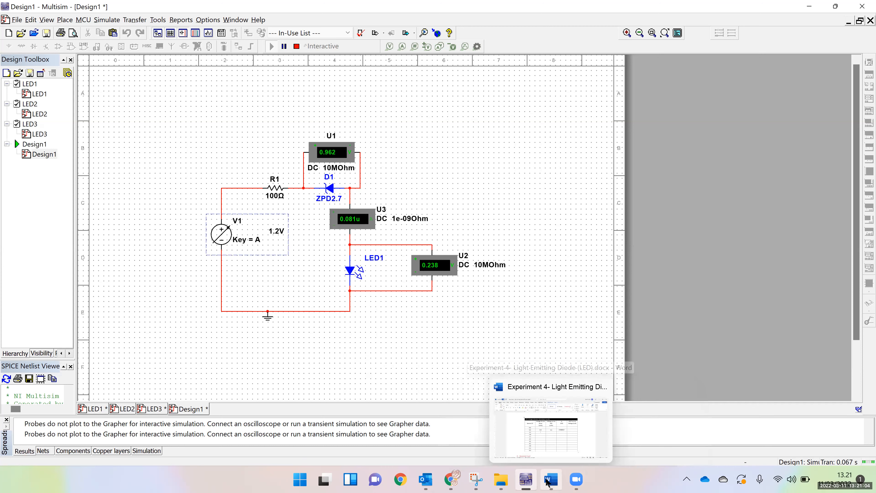
pyautogui.click(551, 480)
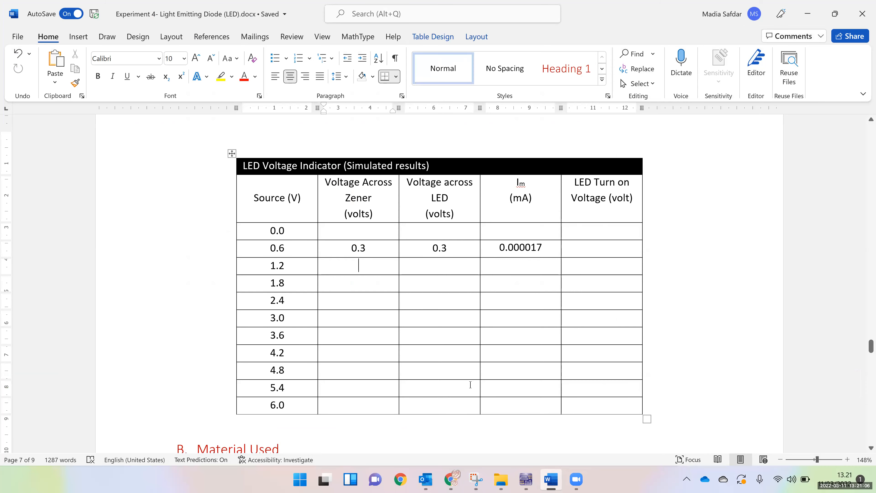
pyautogui.write('0.958')
pyautogui.click(549, 481)
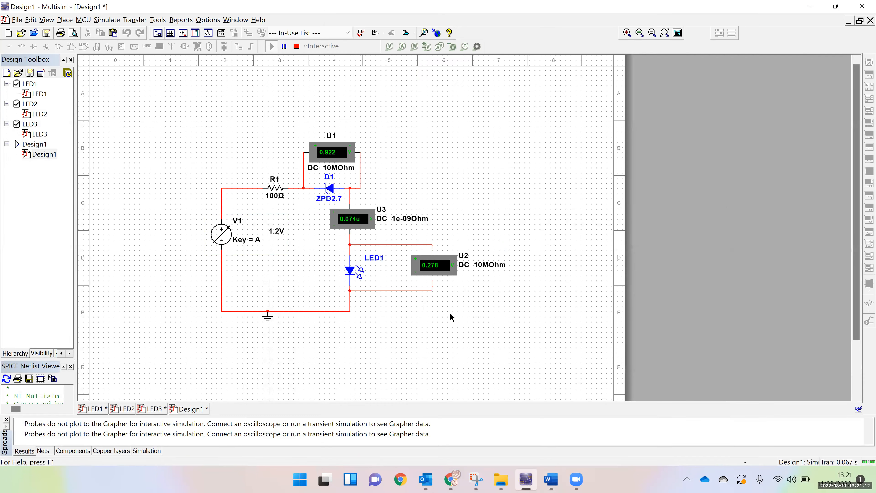
pyautogui.click(527, 480)
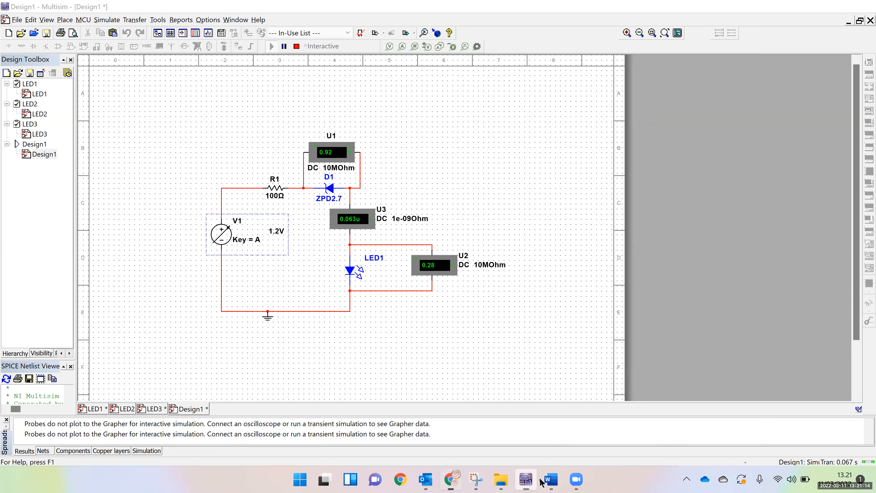
pyautogui.click(549, 480)
pyautogui.click(444, 266)
pyautogui.write('0.278')
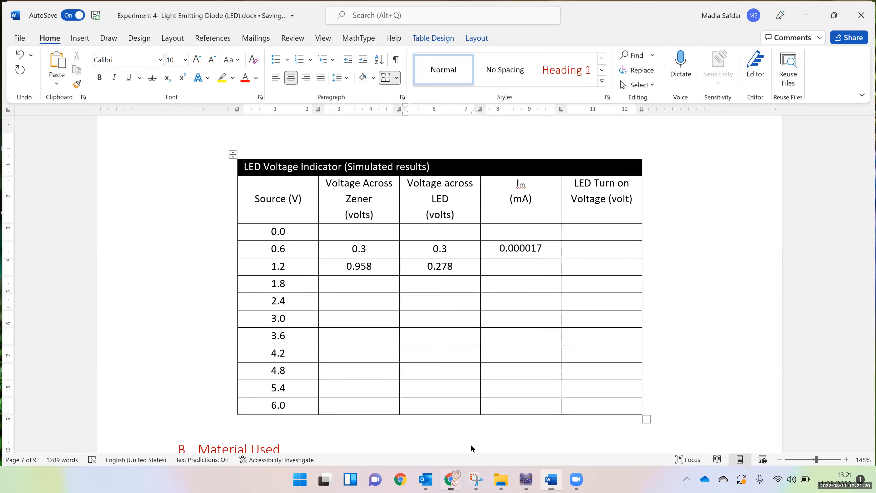
# Check the ammeter in Multisim again and record 0.000063 as the current in the Word table's 1.2 row
pyautogui.click(526, 480)
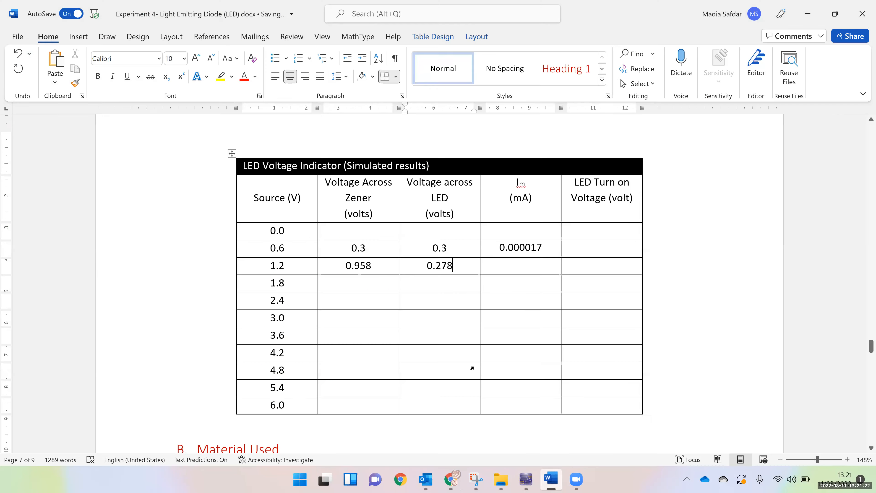
pyautogui.click(551, 480)
pyautogui.click(505, 273)
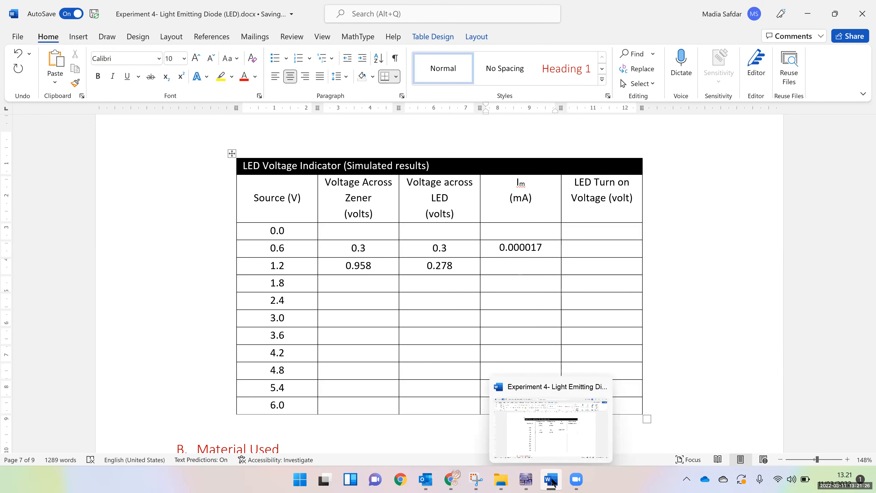
pyautogui.click(527, 480)
pyautogui.click(529, 482)
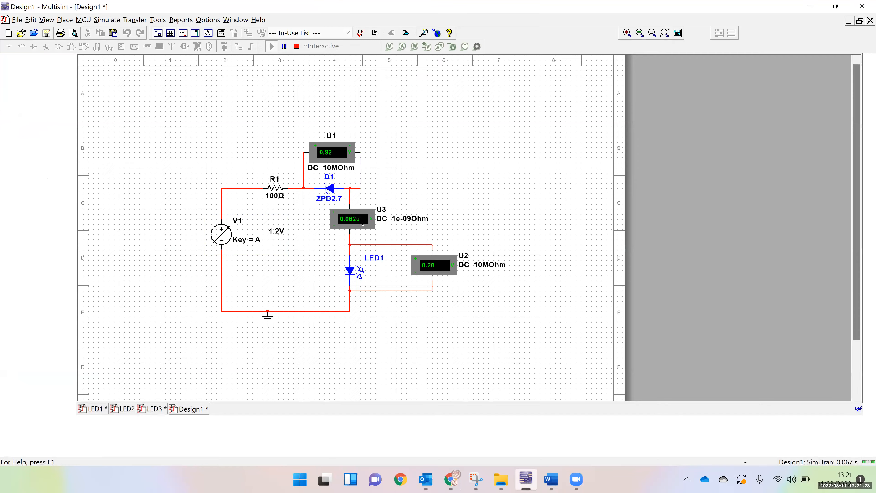
pyautogui.click(811, 7)
pyautogui.click(551, 480)
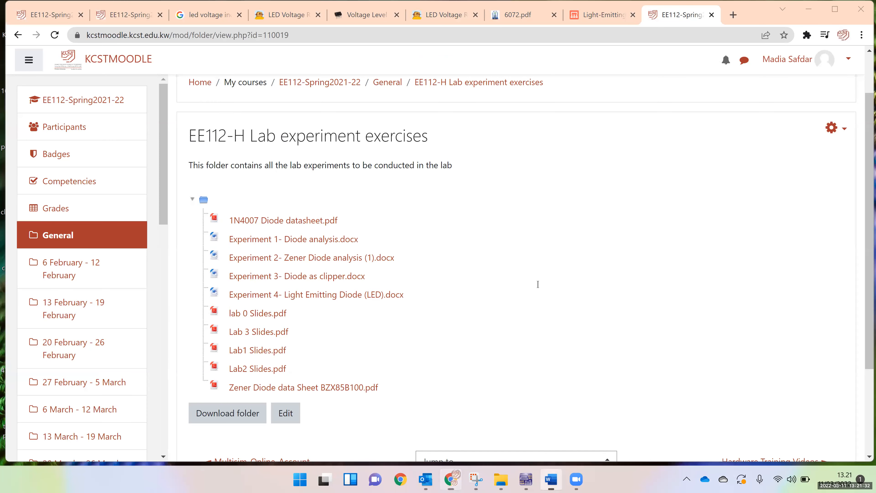
pyautogui.click(521, 265)
pyautogui.write('0.0')
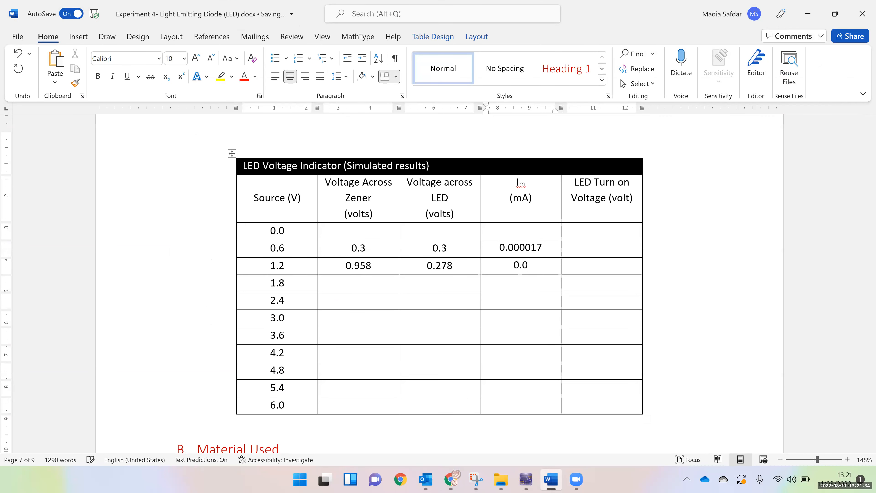
pyautogui.write('00063')
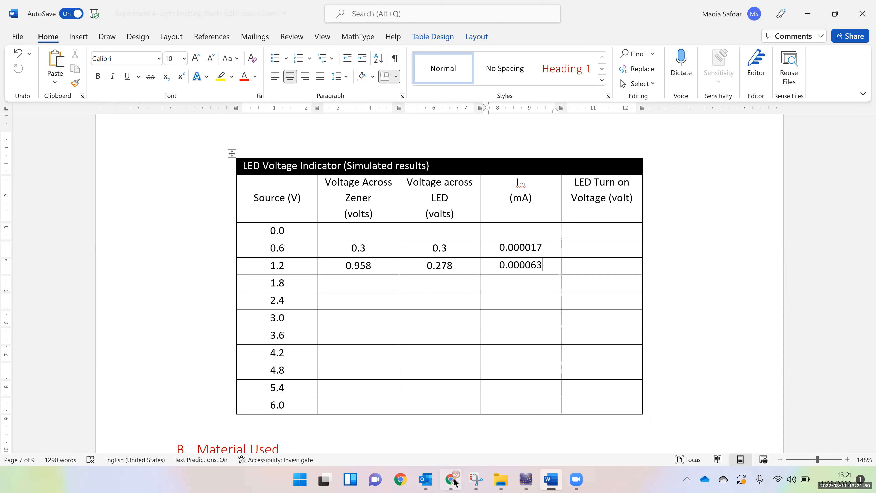
pyautogui.click(444, 470)
pyautogui.click(447, 475)
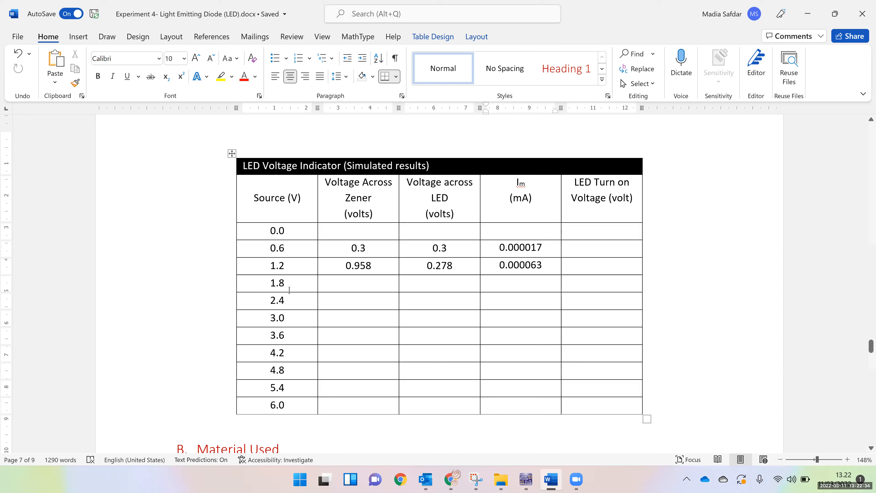
pyautogui.moveTo(351, 288); pyautogui.dragTo(530, 347)
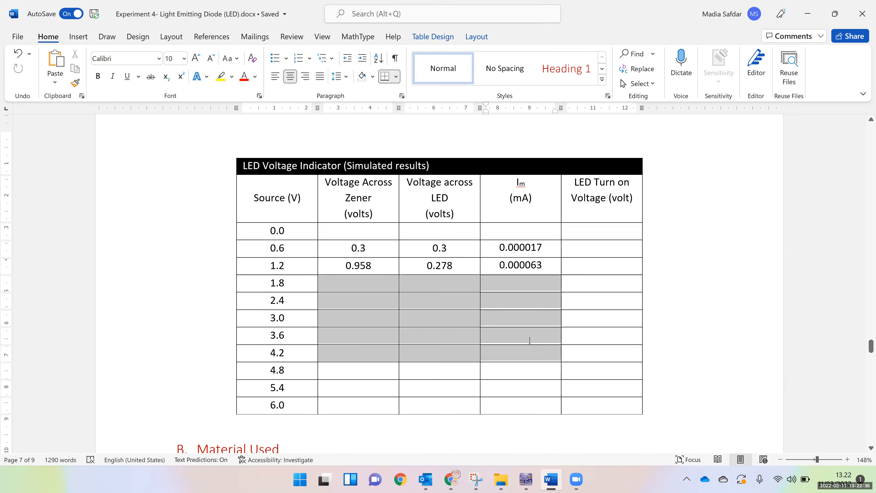
pyautogui.click(370, 354)
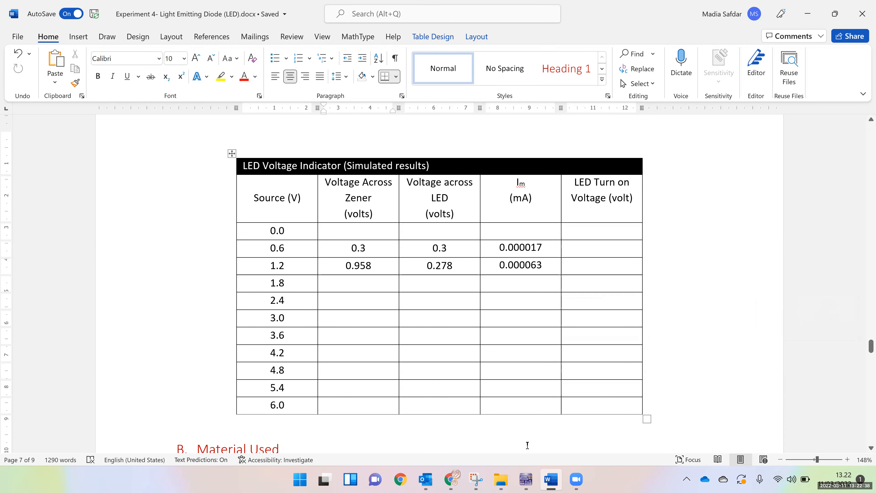
# Switch to Multisim and set the interactive voltage source V1 to 3.6 V
pyautogui.click(455, 481)
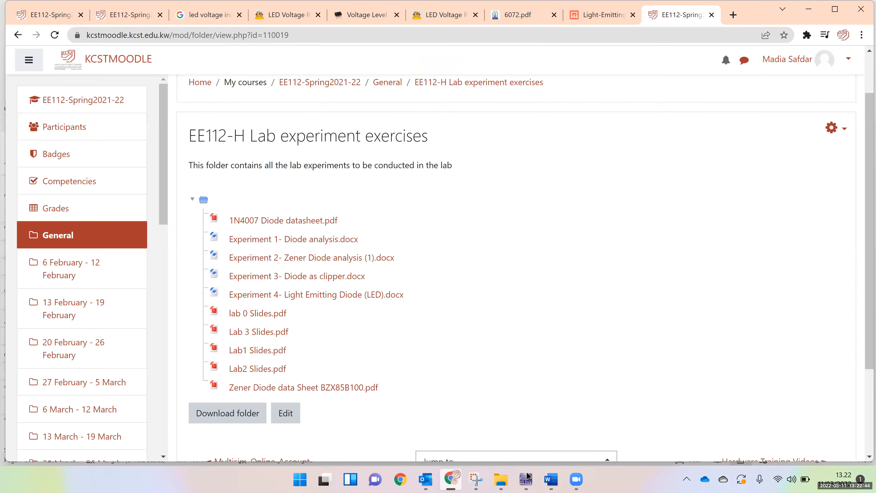
pyautogui.click(526, 479)
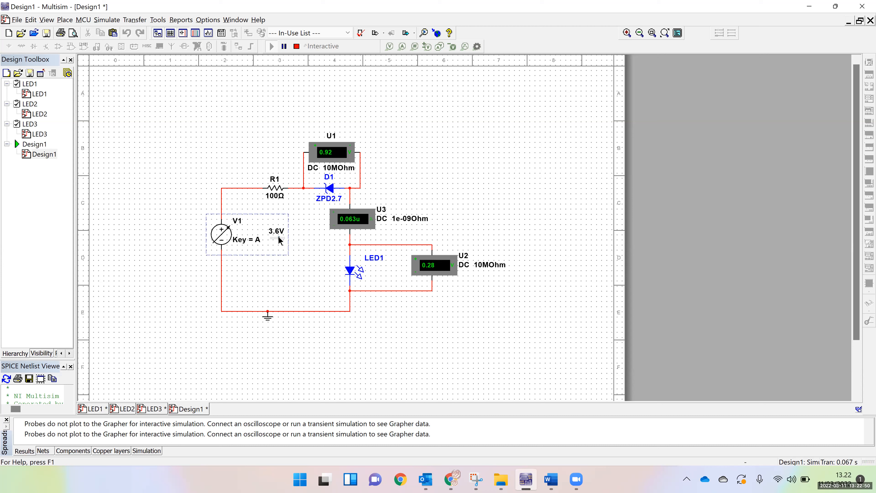
pyautogui.moveTo(277, 237); pyautogui.dragTo(279, 237)
# In the Word table's 3.6 row, record 2.59 for the Zener voltage and 1.006 for the LED voltage
pyautogui.click(550, 480)
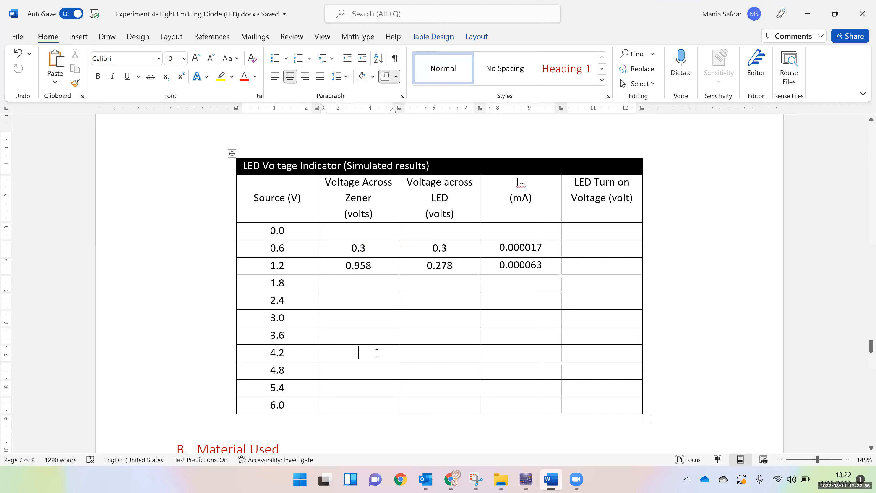
pyautogui.click(357, 341)
pyautogui.write('2.59')
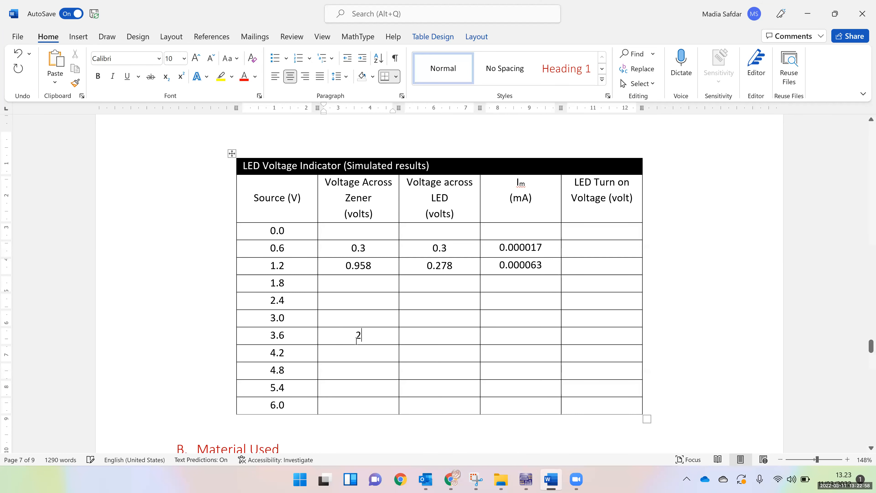
pyautogui.press('Tab')
pyautogui.write('1.006')
# Check the ammeter in Multisim and record 0.000507 as the current in the Word table's 3.6 row
pyautogui.click(551, 482)
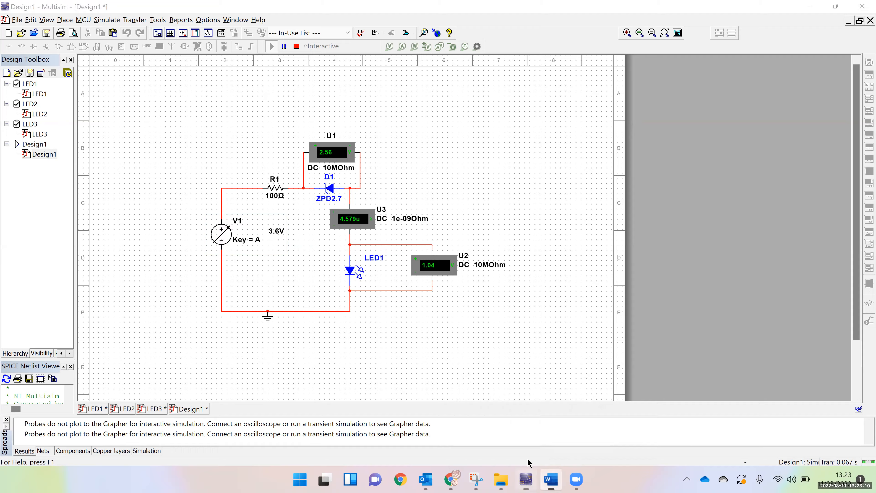
pyautogui.click(551, 479)
pyautogui.click(523, 334)
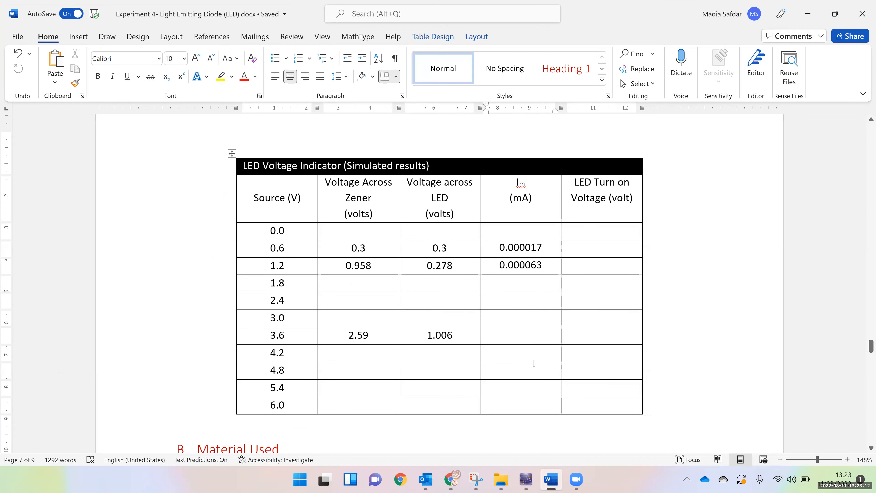
pyautogui.write('5')
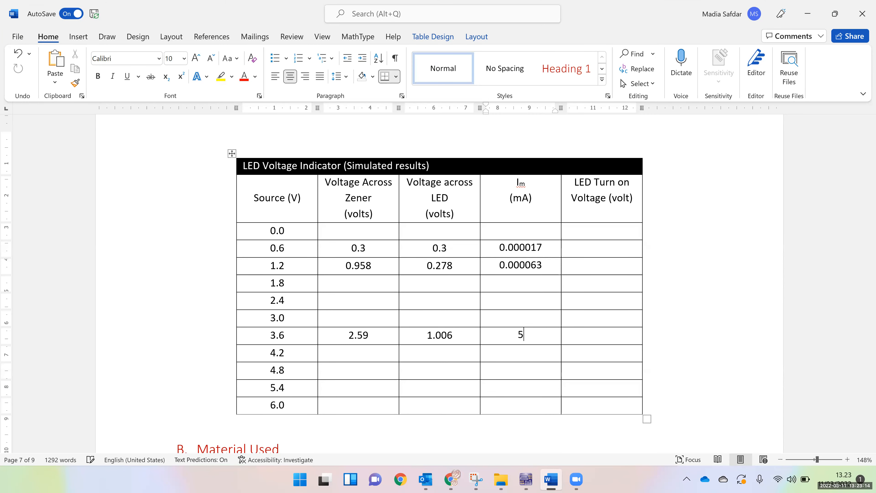
pyautogui.write('.073')
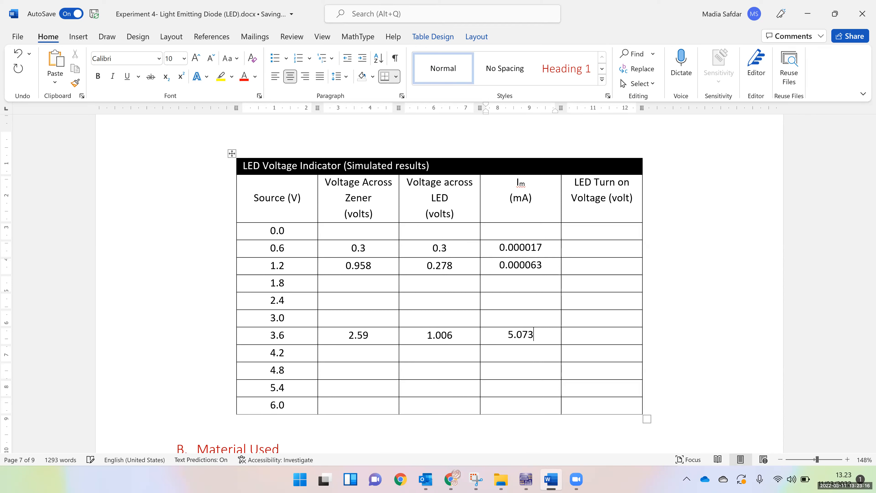
pyautogui.click(506, 336)
pyautogui.write('0.000')
pyautogui.write('07')
pyautogui.press('Delete')
pyautogui.press('Delete')
pyautogui.press('Delete')
pyautogui.press('Delete')
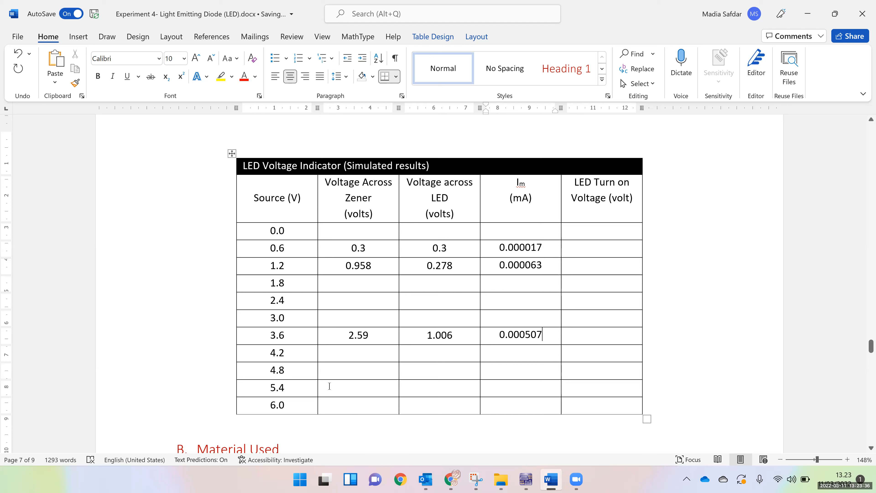
pyautogui.moveTo(385, 393); pyautogui.dragTo(518, 388)
pyautogui.moveTo(576, 480)
pyautogui.moveTo(360, 354); pyautogui.dragTo(516, 374)
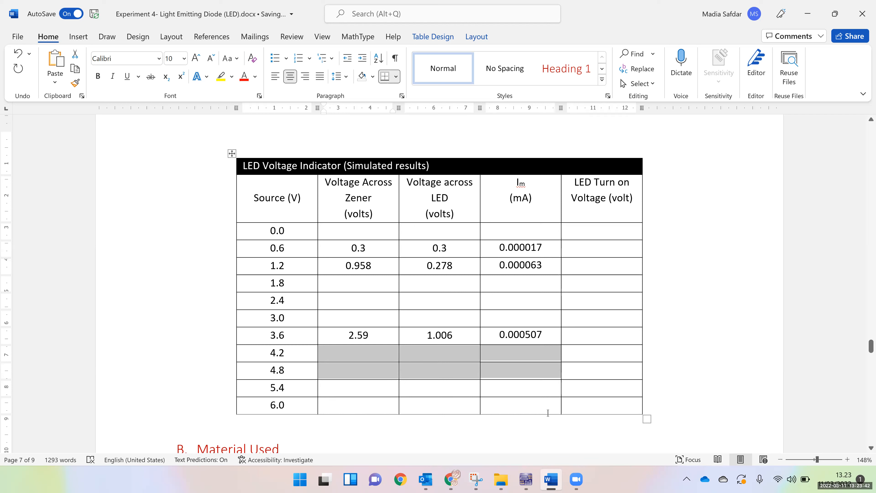
# Switch to Multisim and set the interactive voltage source V1 to 5.4 V
pyautogui.click(531, 483)
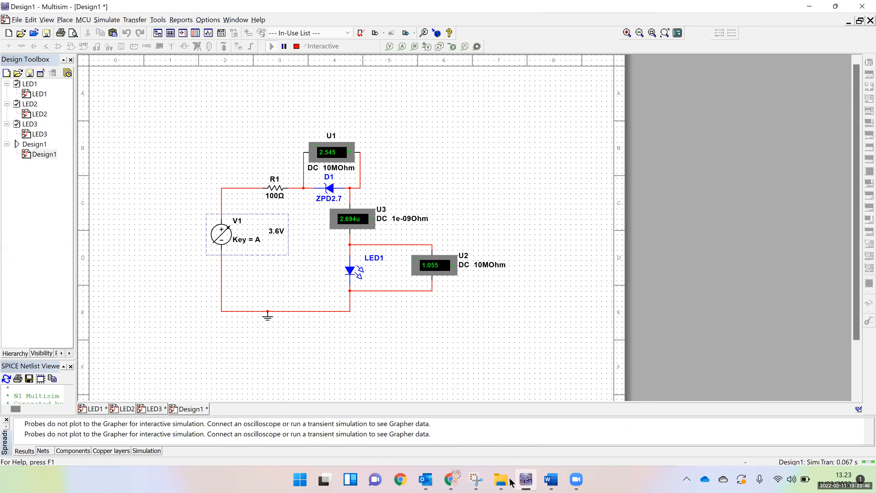
pyautogui.click(282, 237)
pyautogui.click(282, 237)
pyautogui.click(280, 237)
pyautogui.click(282, 237)
pyautogui.click(282, 237)
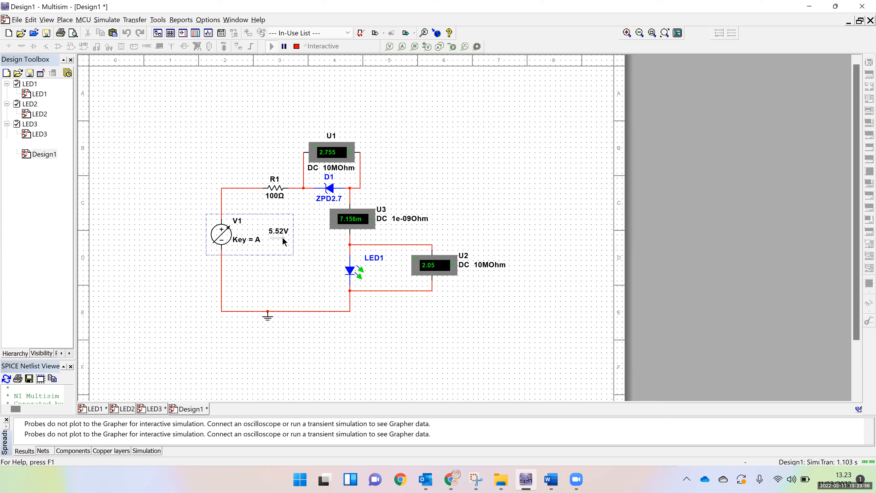
pyautogui.click(283, 237)
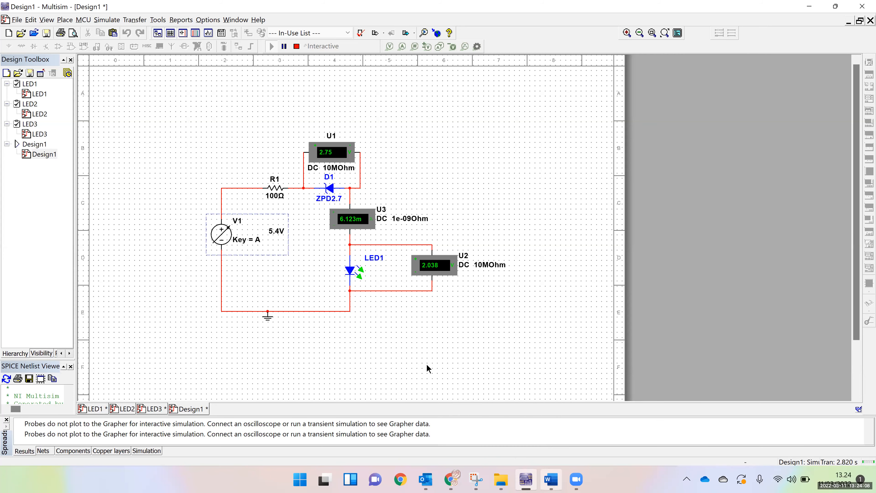
# In the Word table's 5.4 row, record 2.75 for the Zener voltage and 2.038 for the LED voltage
pyautogui.hotkey('alt', 'Tab')
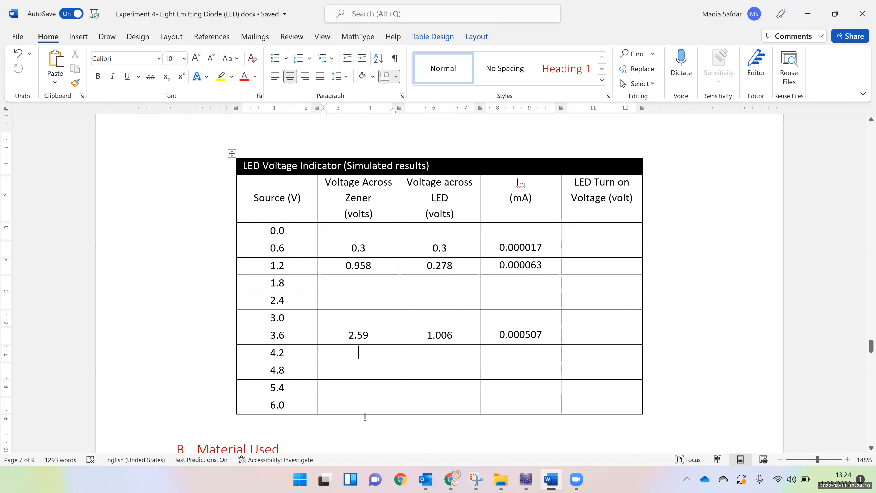
pyautogui.write('2.75')
pyautogui.click(531, 481)
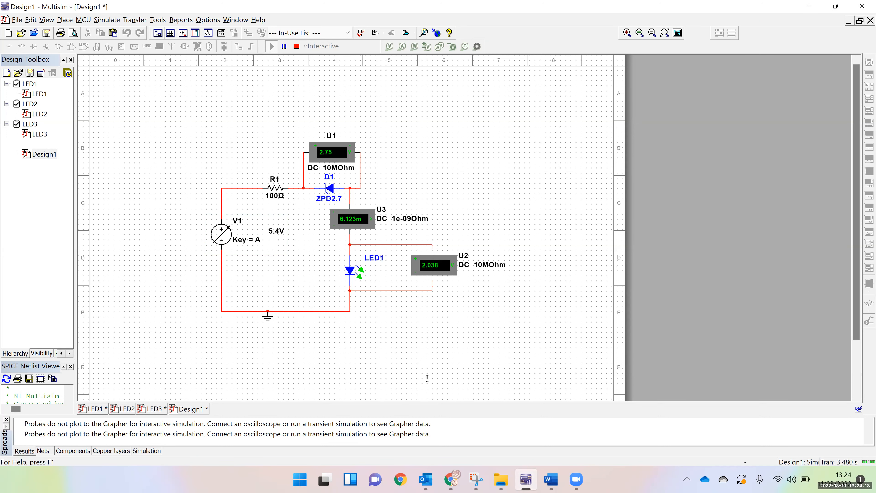
pyautogui.hotkey('alt', 'Tab')
pyautogui.press('Tab')
pyautogui.write('2.0')
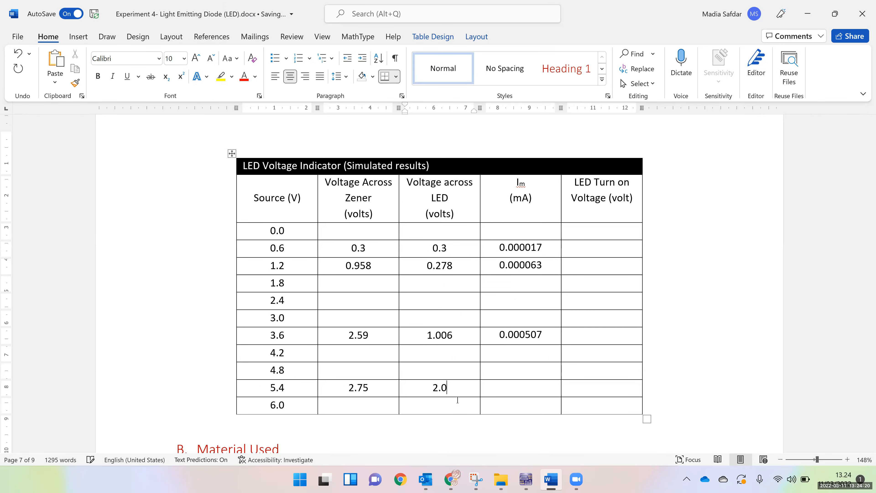
pyautogui.write('38')
# Check the ammeter in Multisim and record 6.123 as the current in the Word table's 5.4 row
pyautogui.click(523, 481)
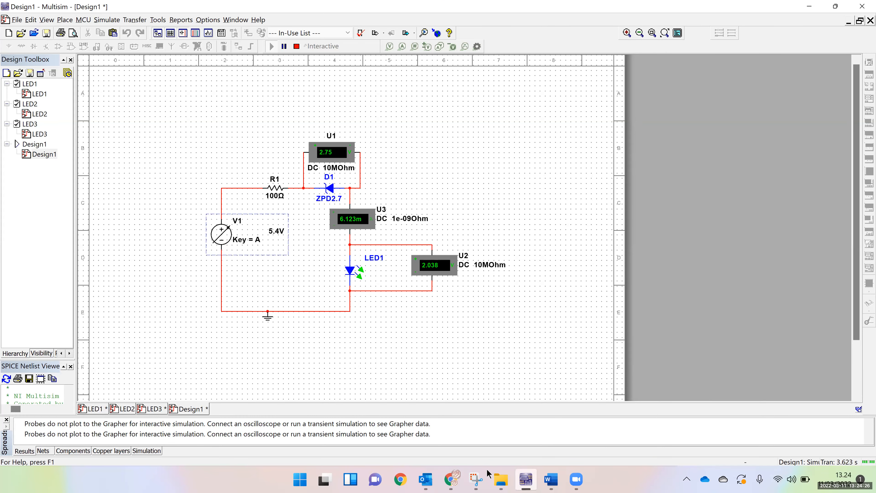
pyautogui.click(551, 480)
pyautogui.press('Tab')
pyautogui.write('6.123')
pyautogui.press('Down')
pyautogui.press('Down')
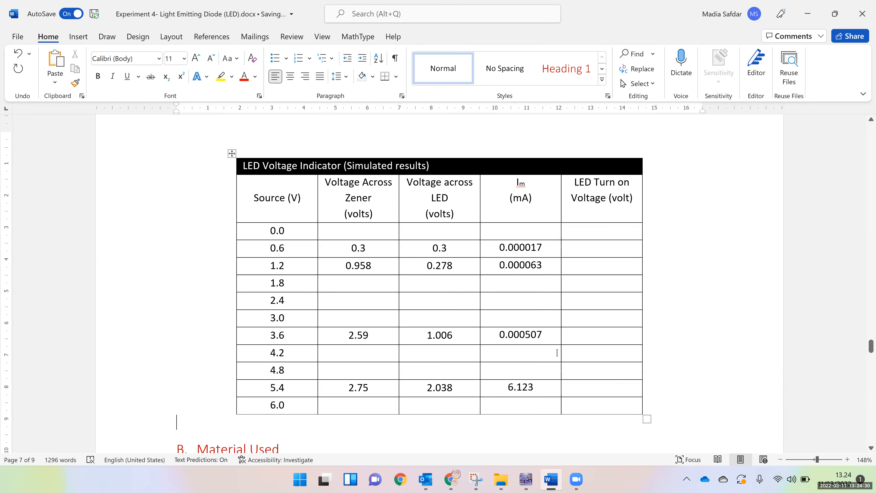
pyautogui.click(589, 236)
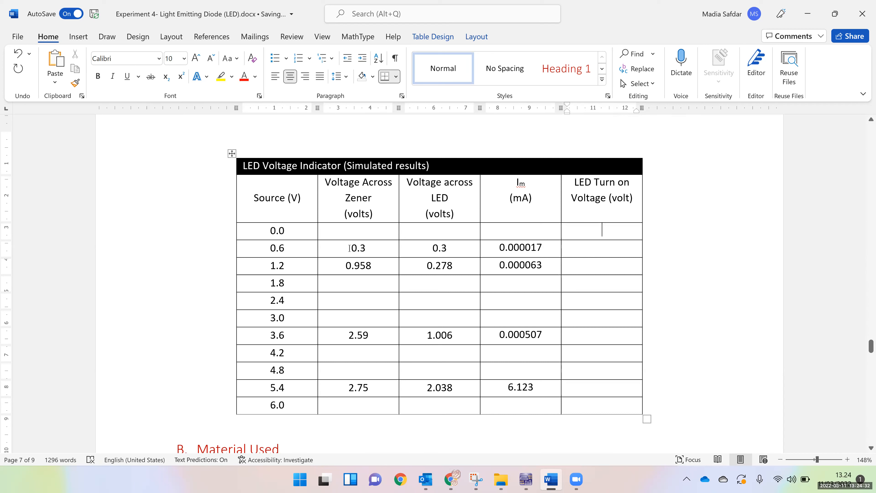
pyautogui.moveTo(349, 236); pyautogui.dragTo(468, 435)
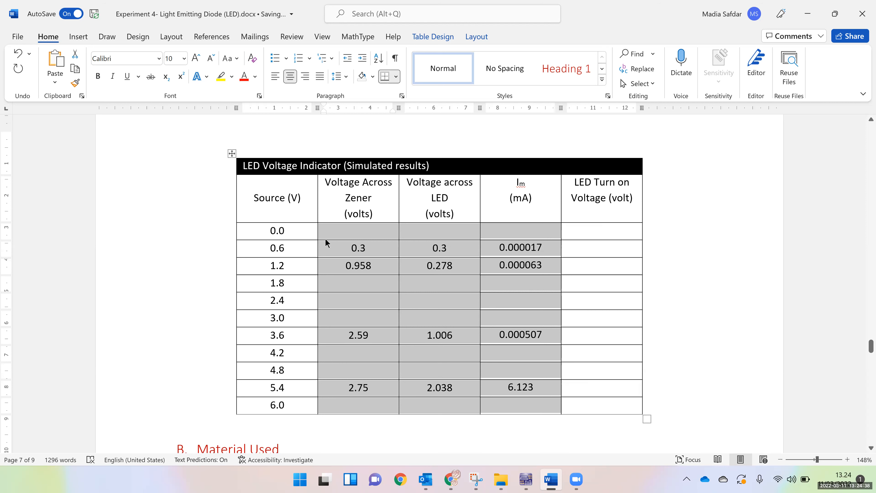
pyautogui.moveTo(264, 234); pyautogui.dragTo(538, 404)
# Open the workbook graph lab4.xlsx from File Explorer in Excel and maximize its window
pyautogui.click(501, 480)
pyautogui.click(228, 149)
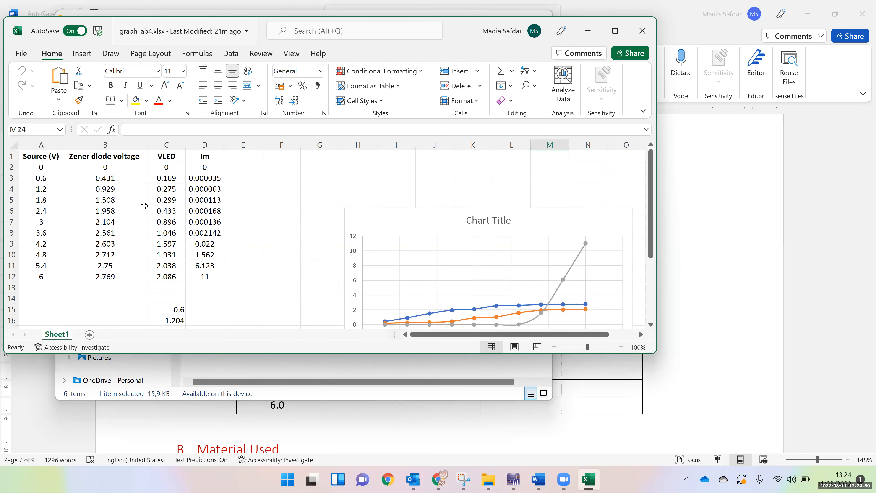
pyautogui.doubleClick(169, 32)
# Clear the leftover sum formulas in C15:C24 and the stray value in F25
pyautogui.click(163, 215)
pyautogui.click(167, 293)
pyautogui.moveTo(164, 384); pyautogui.dragTo(165, 392)
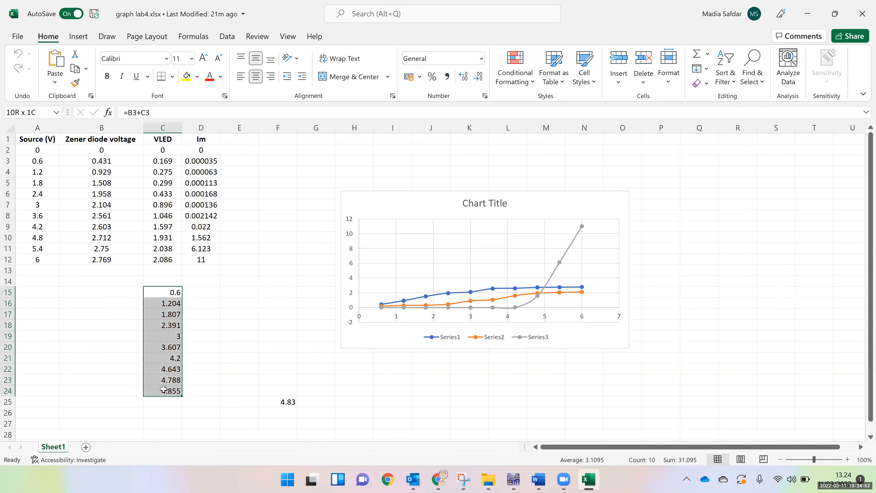
pyautogui.press('Delete')
pyautogui.moveTo(273, 395); pyautogui.dragTo(283, 406)
pyautogui.press('Delete')
# Delete the old chart and plot A2:D12 as a new scatter chart with smooth lines and markers
pyautogui.click(89, 241)
pyautogui.click(35, 152)
pyautogui.moveTo(105, 167); pyautogui.dragTo(201, 259)
pyautogui.click(239, 325)
pyautogui.moveTo(42, 155); pyautogui.dragTo(207, 259)
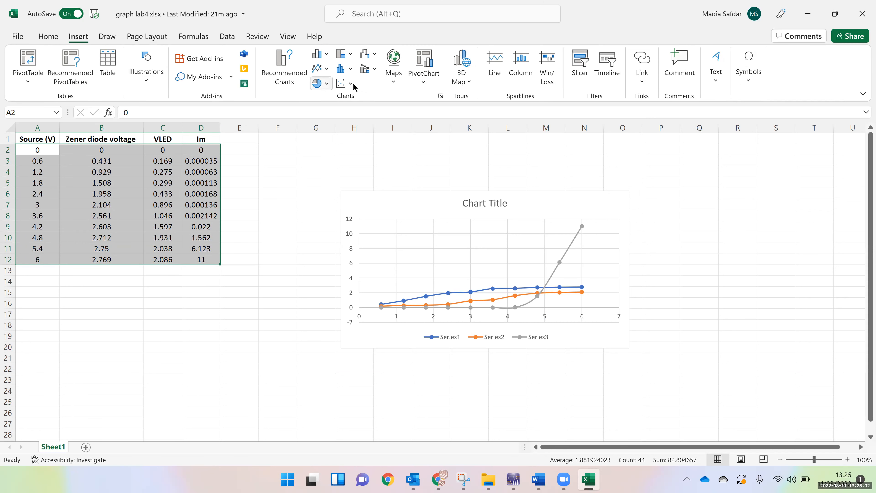
pyautogui.click(349, 83)
pyautogui.click(541, 210)
pyautogui.press('Delete')
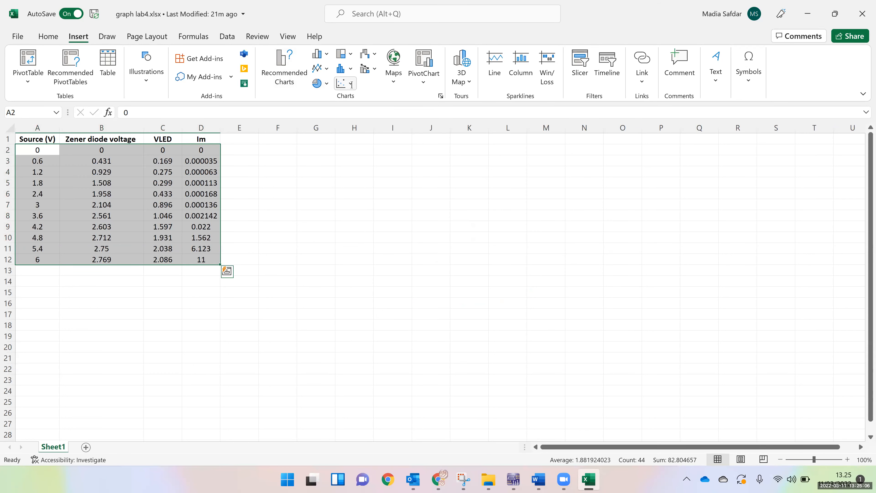
pyautogui.click(345, 84)
pyautogui.click(385, 124)
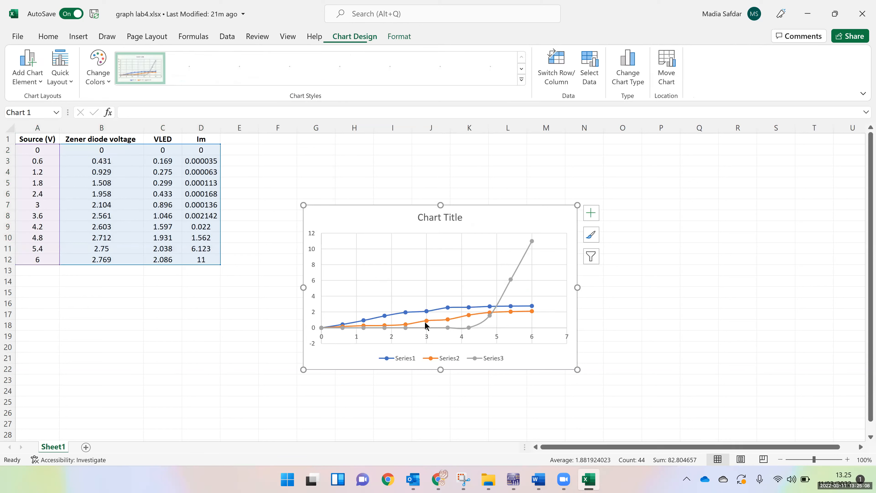
pyautogui.click(698, 373)
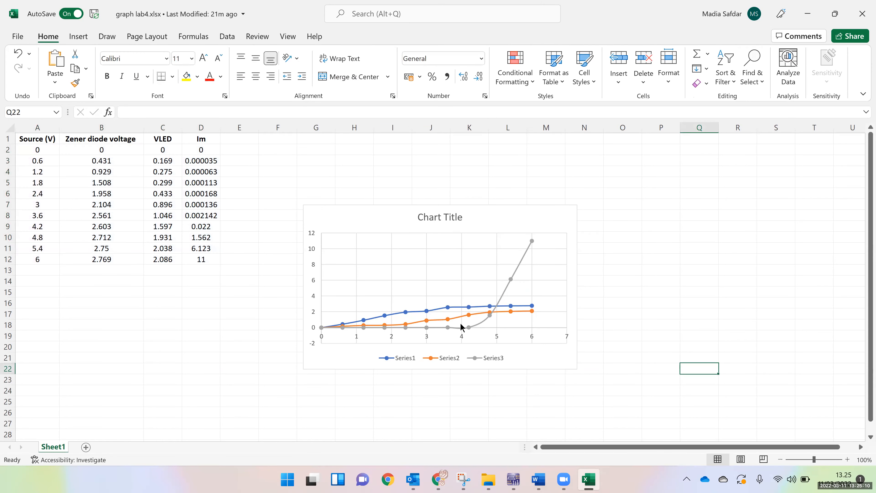
# Examine the chart's individual series to identify which data columns they plot against the source voltage
pyautogui.click(517, 265)
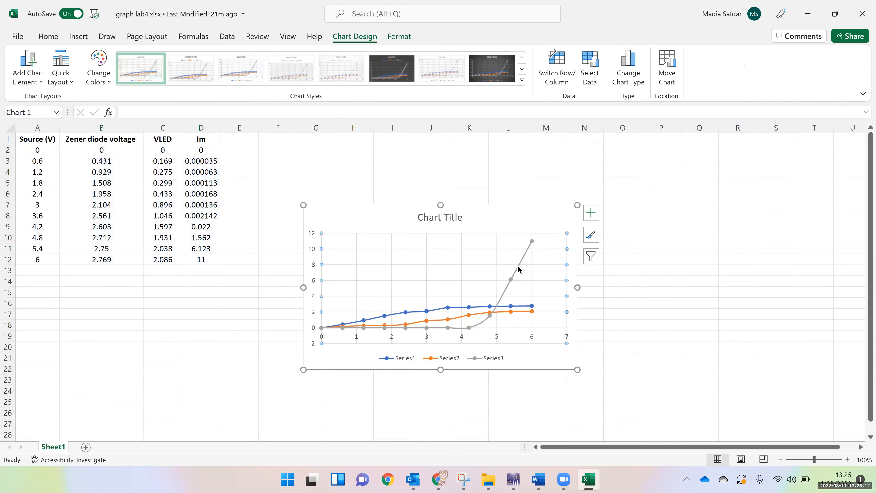
pyautogui.click(518, 268)
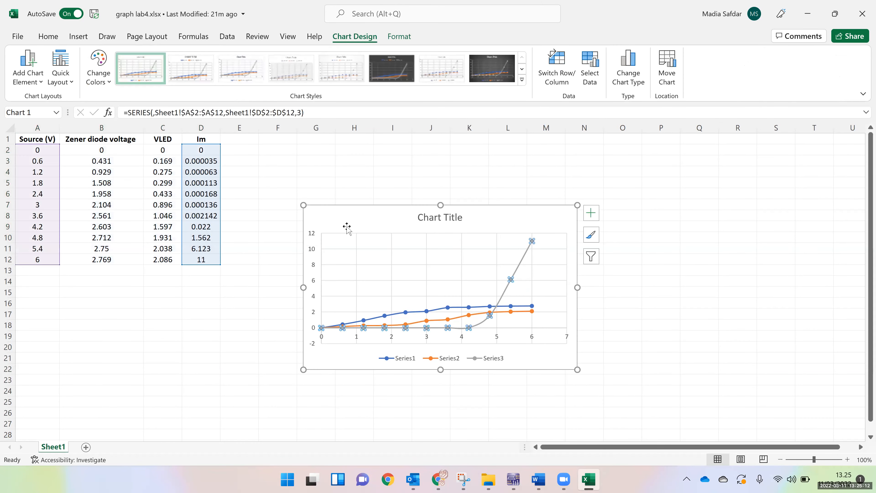
pyautogui.click(459, 307)
pyautogui.click(441, 321)
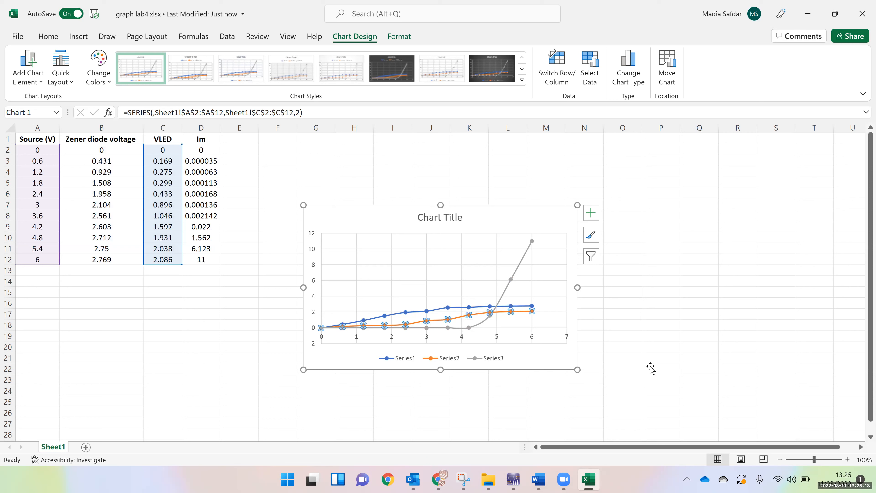
pyautogui.click(678, 356)
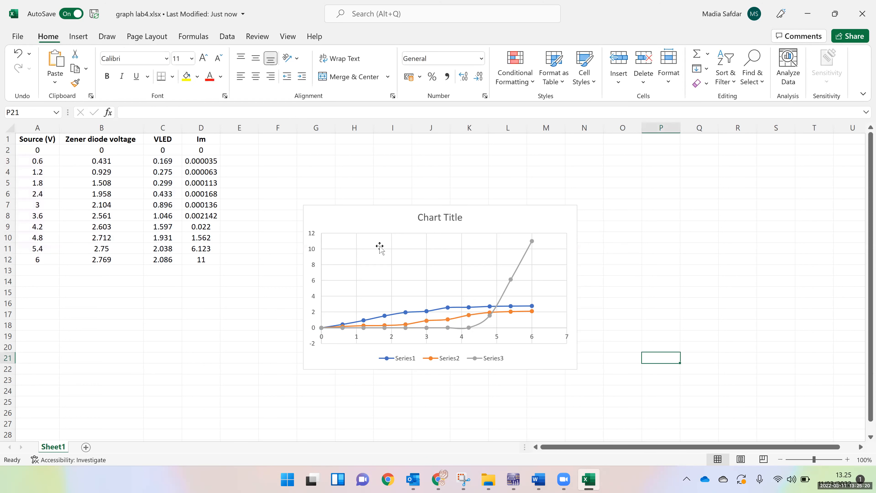
# Switch to Word and review the simulated results table and the procedure steps about recording data and plotting the graph
pyautogui.click(539, 480)
pyautogui.scroll(-3, 449, 310)
pyautogui.scroll(6, 402, 321)
pyautogui.scroll(-5, 402, 321)
pyautogui.scroll(10, 405, 319)
pyautogui.scroll(-8, 407, 318)
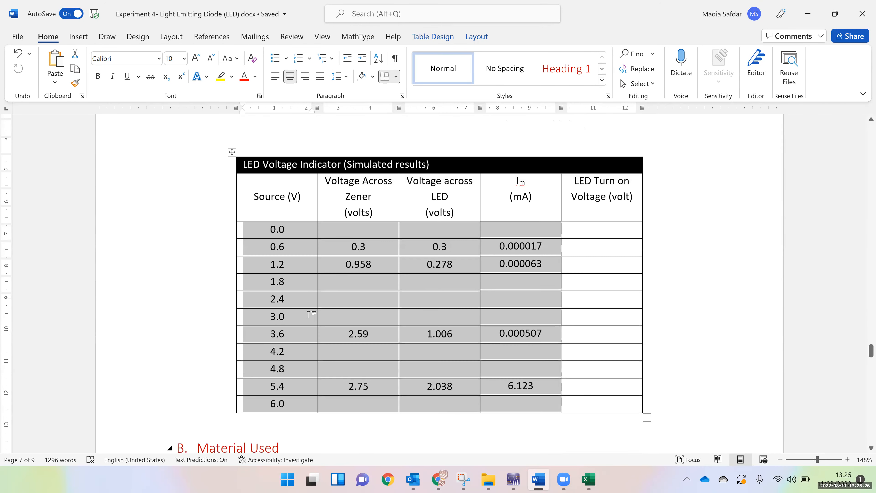
pyautogui.click(279, 306)
pyautogui.scroll(8, 349, 243)
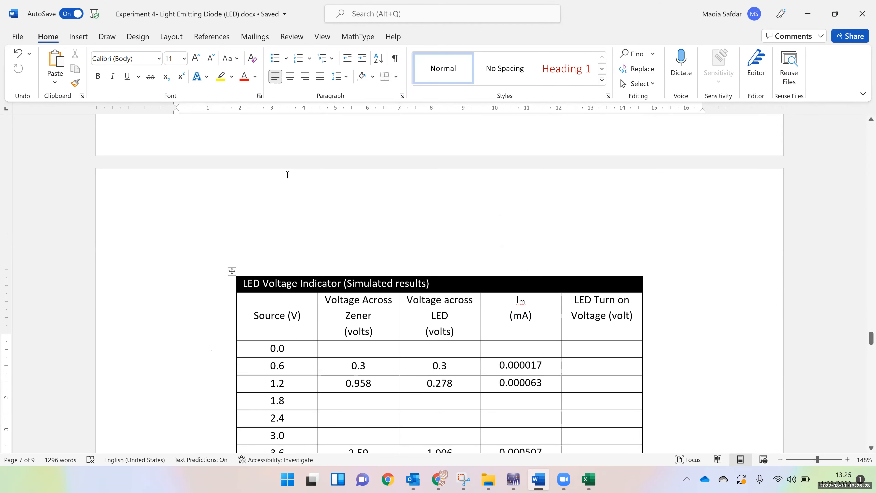
pyautogui.click(441, 230)
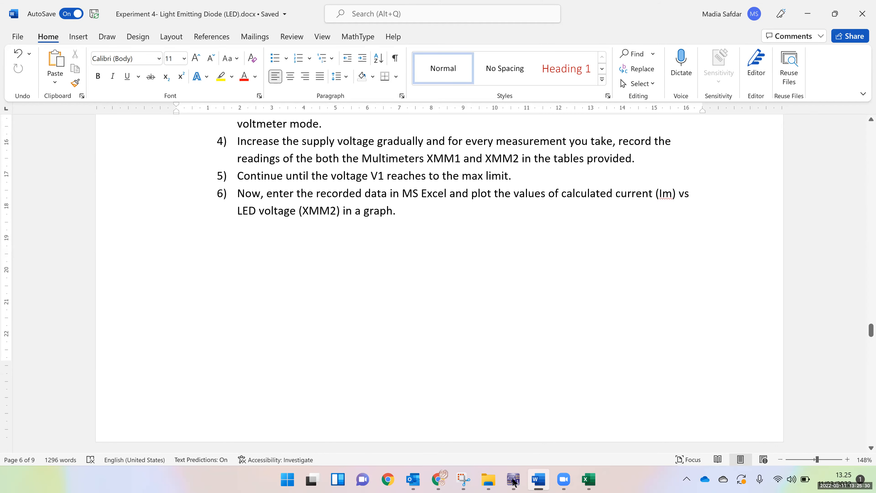
# Review the running circuit in Multisim and the Word document's Material Used section, ending back at the Excel chart
pyautogui.click(478, 444)
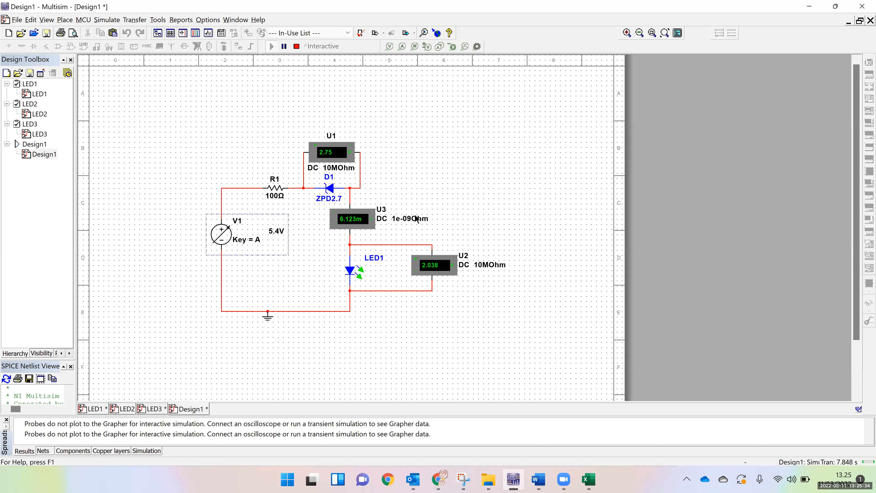
pyautogui.click(539, 479)
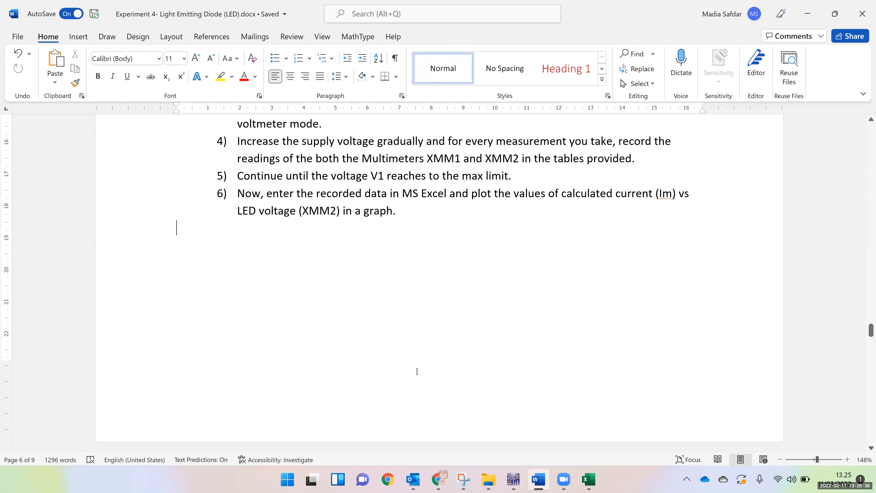
pyautogui.scroll(-12, 416, 371)
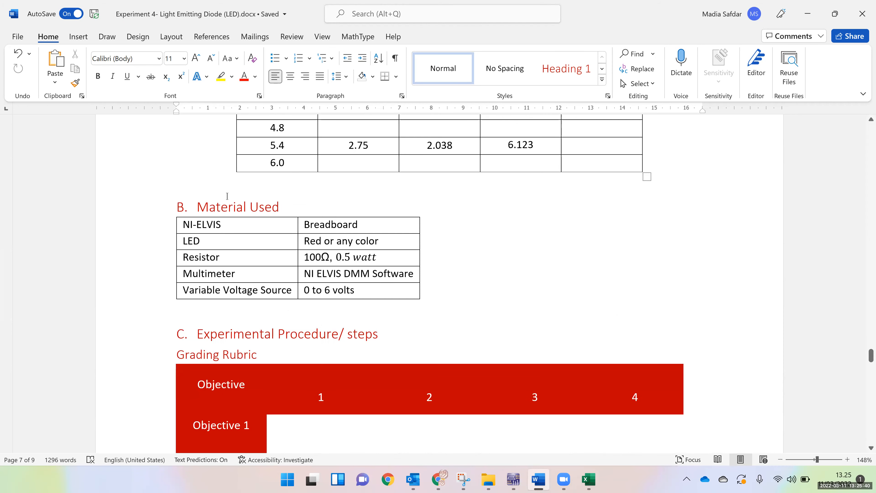
pyautogui.hotkey('alt', 'Tab')
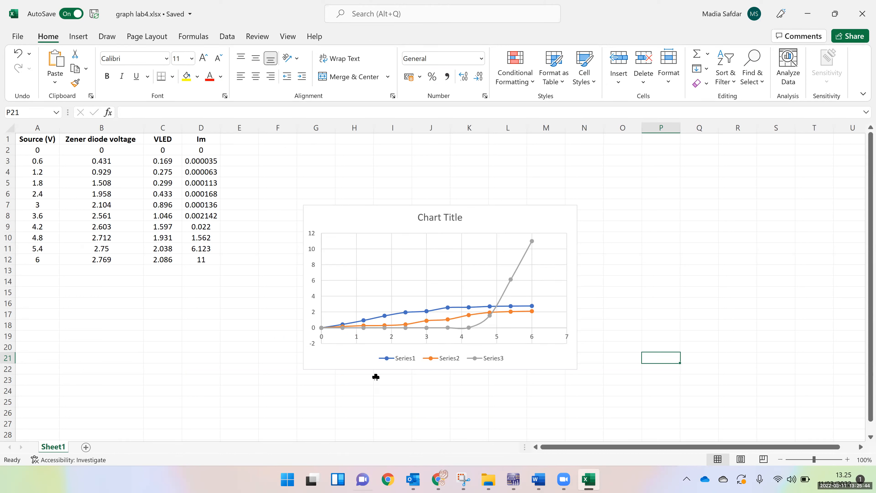
pyautogui.click(439, 213)
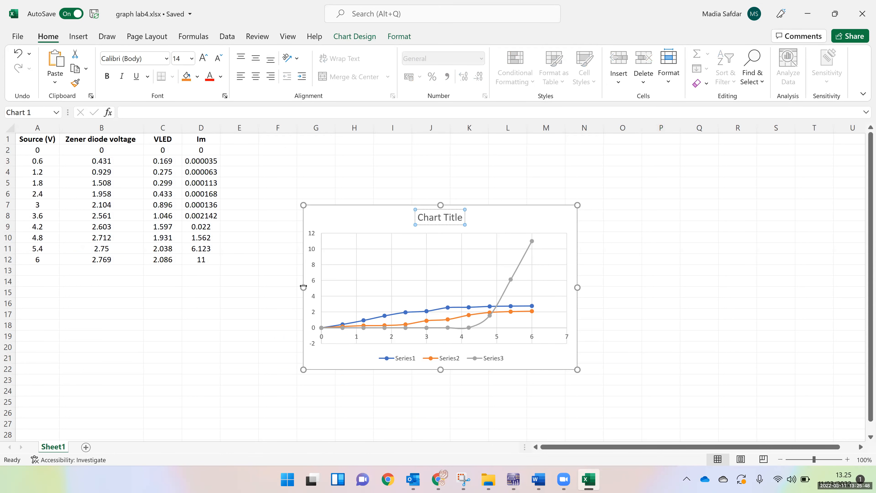
pyautogui.click(525, 225)
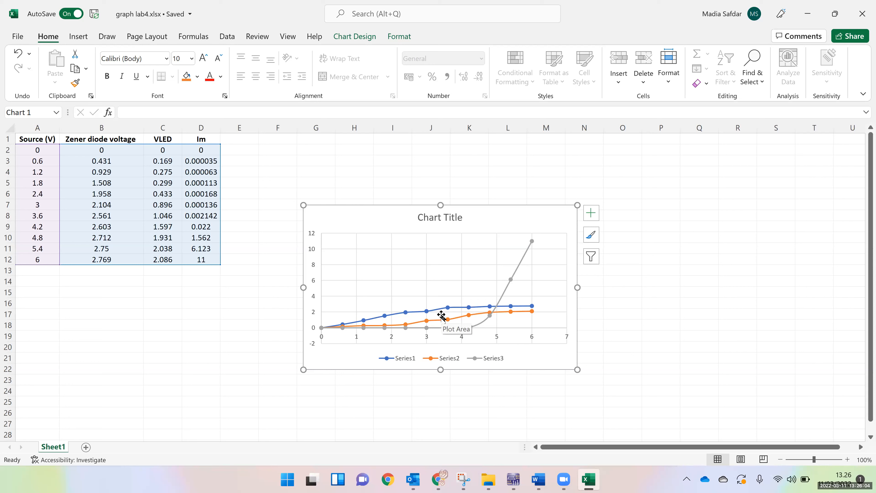
pyautogui.click(443, 219)
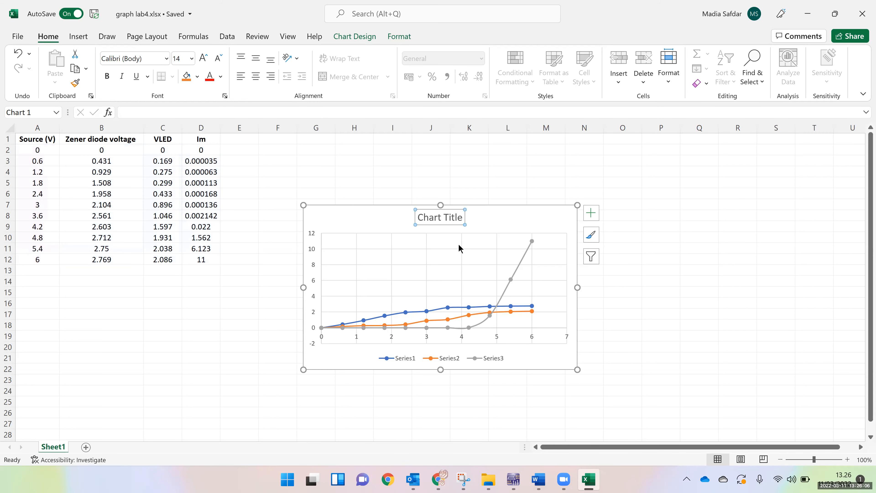
pyautogui.click(419, 216)
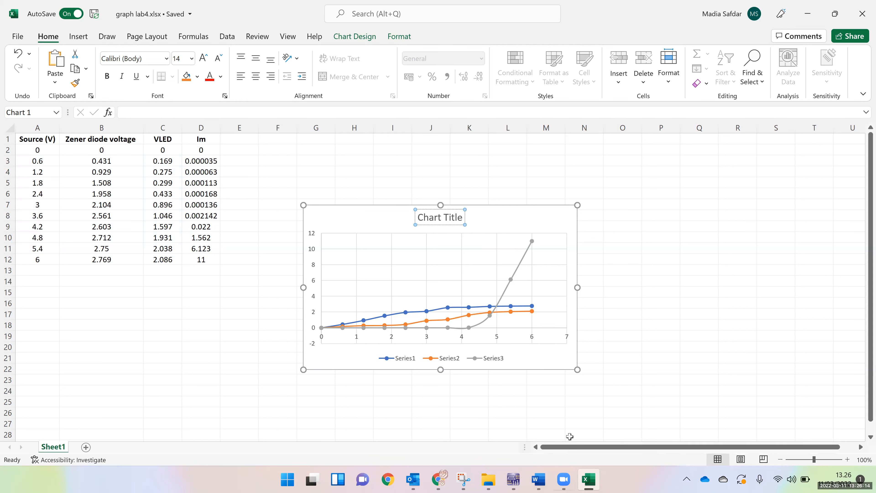
# Switch to the Word lab document and review the Experiment Steps, the Actual results table and the Experimental Results Report questions
pyautogui.click(513, 480)
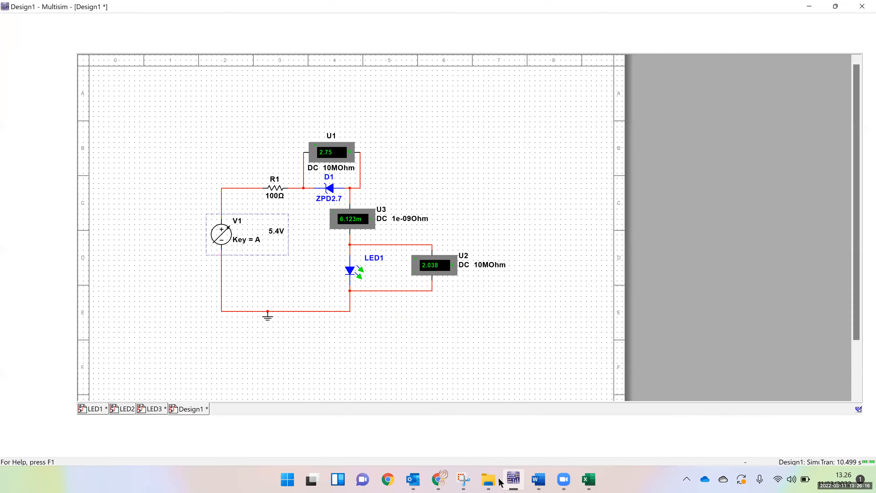
pyautogui.click(538, 481)
pyautogui.scroll(-5, 353, 221)
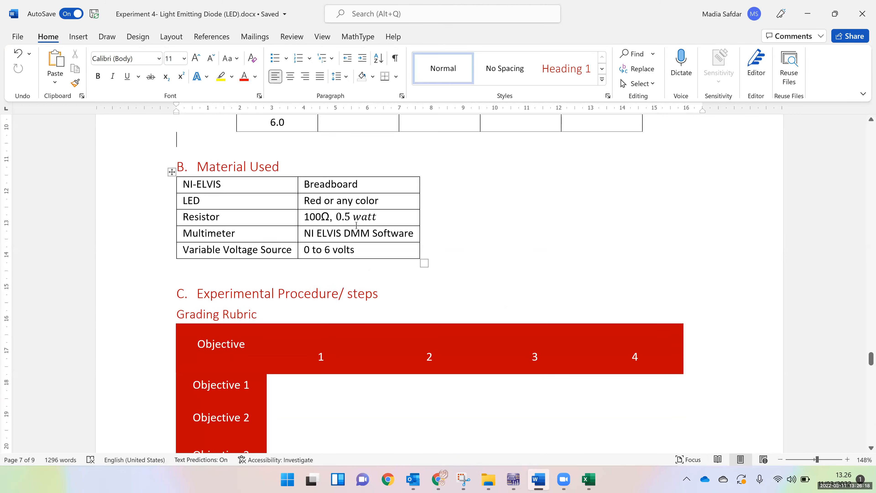
pyautogui.scroll(-10, 353, 221)
pyautogui.scroll(5, 352, 220)
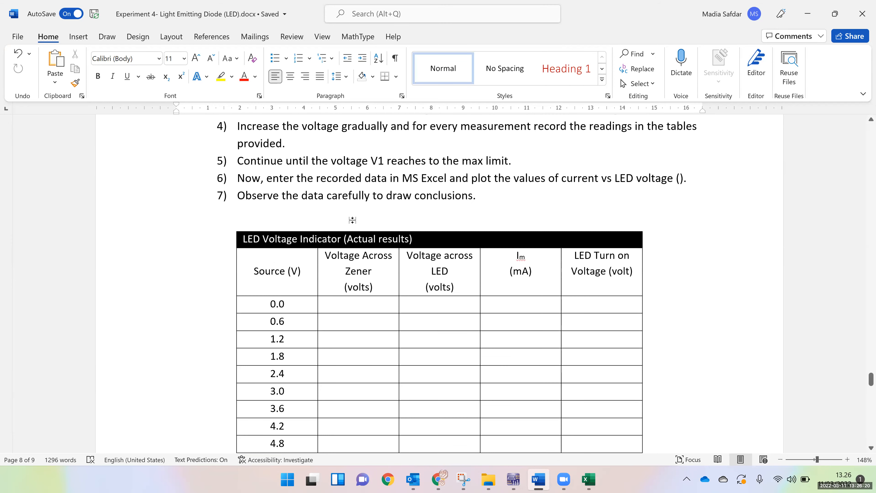
pyautogui.scroll(10, 338, 244)
pyautogui.scroll(-3, 225, 237)
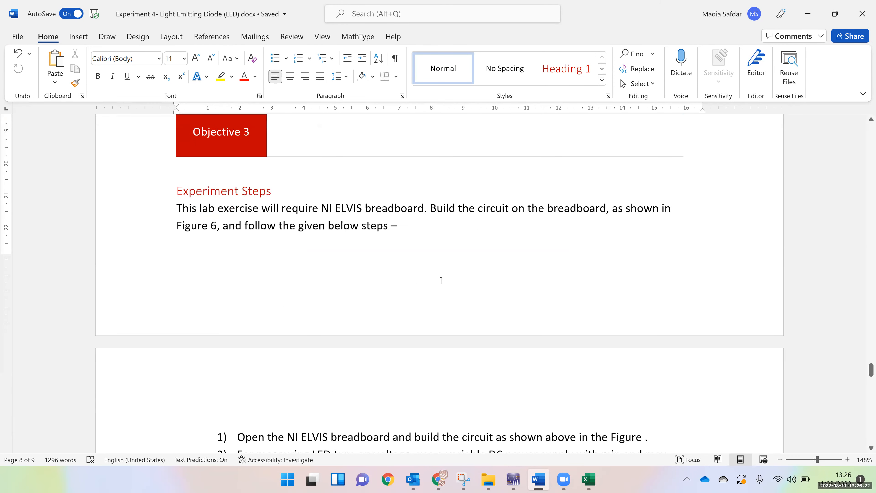
pyautogui.scroll(-3, 331, 354)
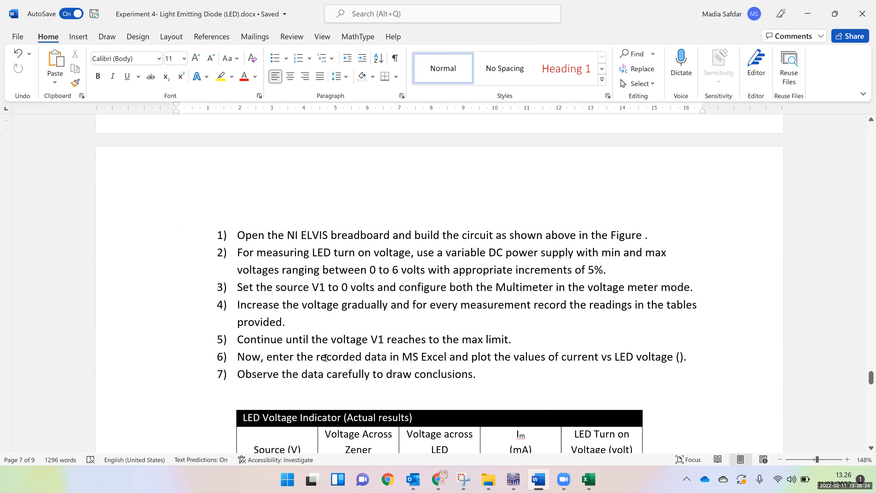
pyautogui.scroll(-3, 346, 331)
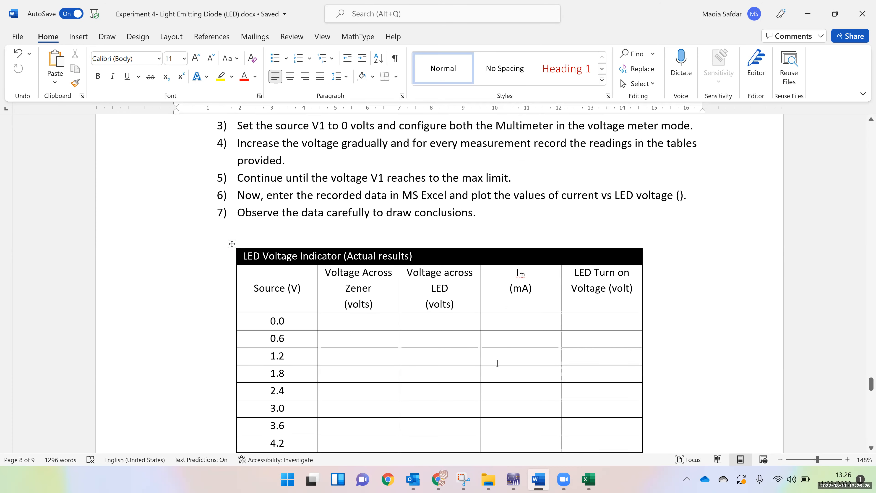
pyautogui.scroll(-3, 497, 364)
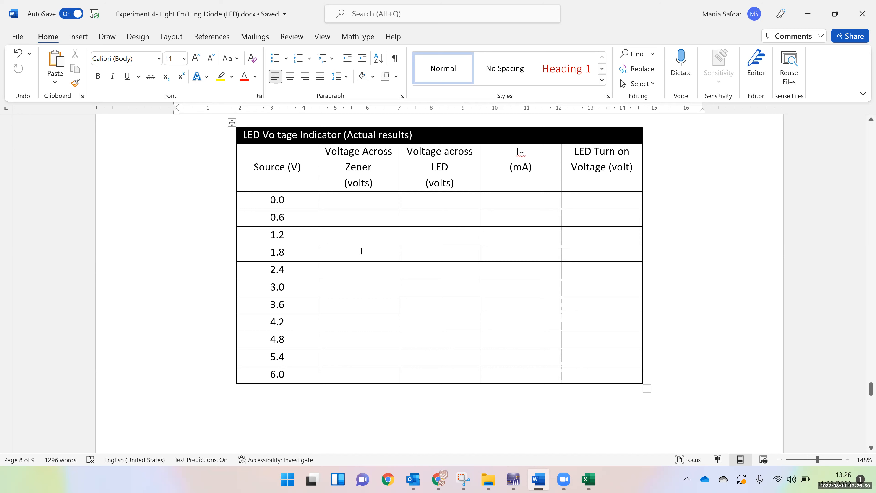
pyautogui.scroll(-10, 405, 333)
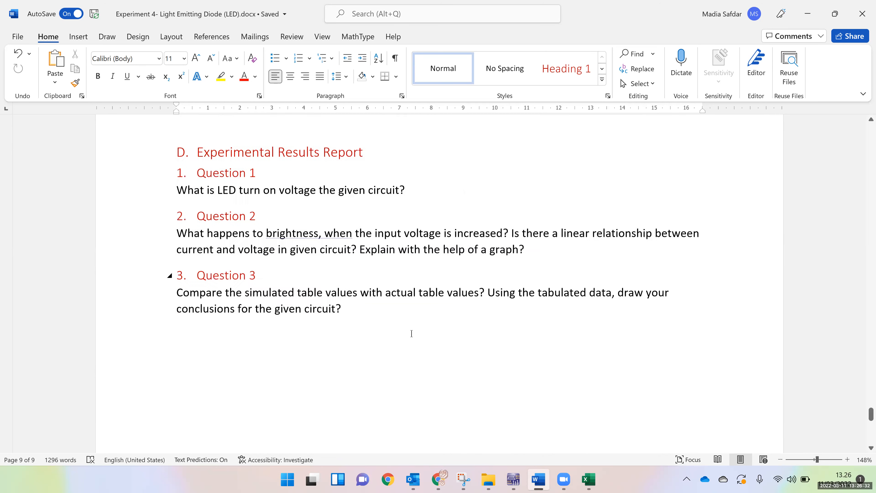